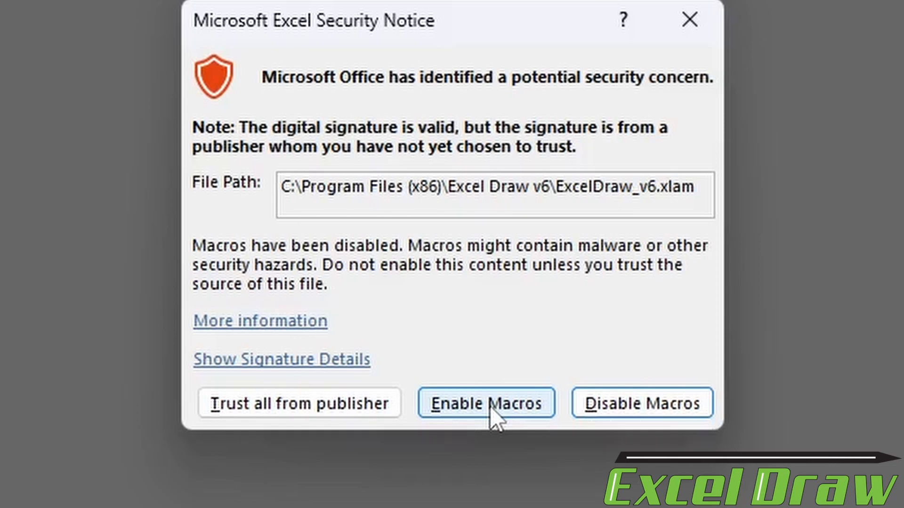
Enable macros for the ExcelDraw_v6.xlam add-in and display the Excel Draw v6 commands.
{"action": "left_click", "coordinate": [490, 407]}
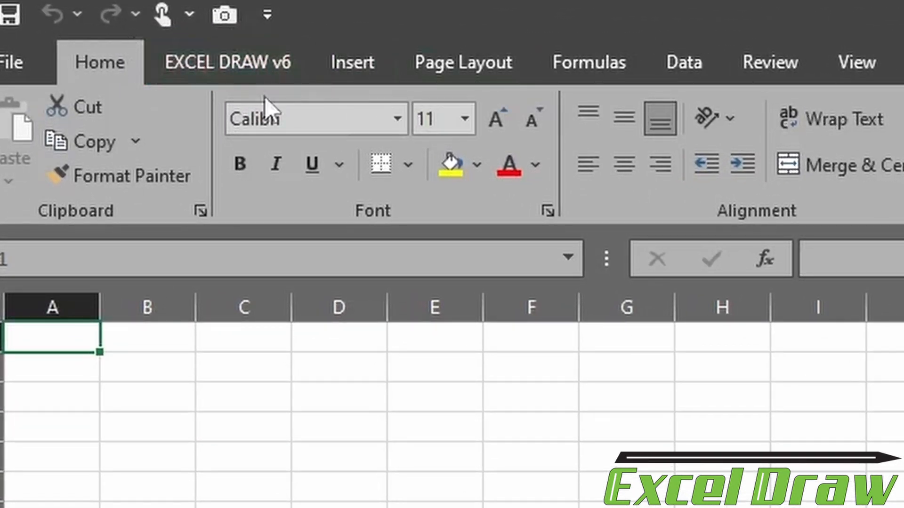
{"action": "left_click", "coordinate": [234, 75]}
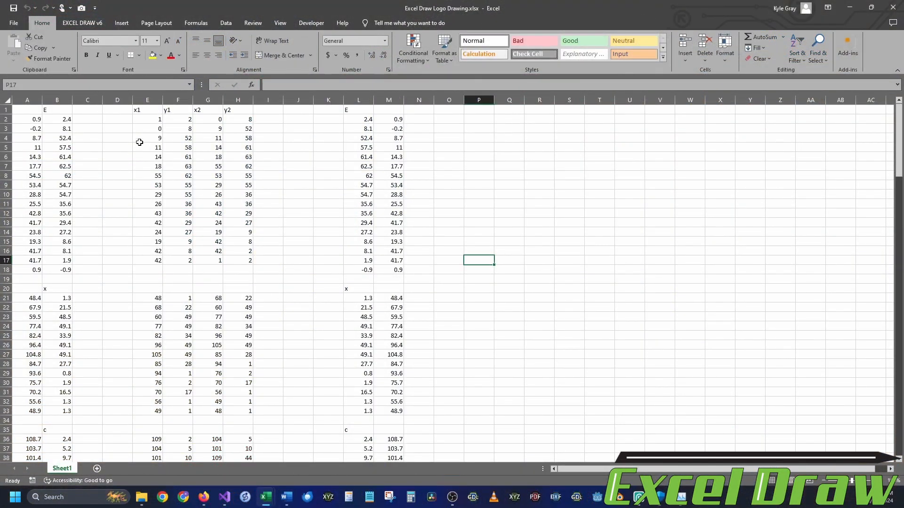
{"action": "left_click", "coordinate": [142, 139]}
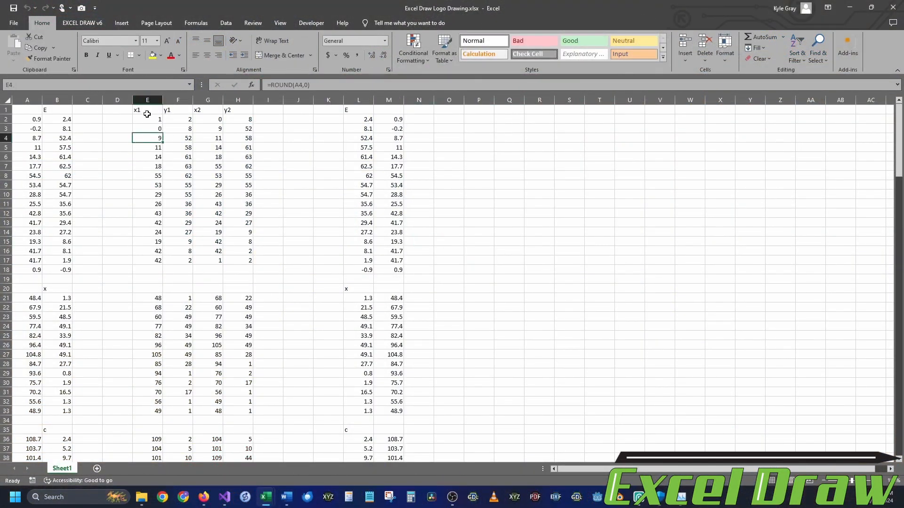
{"action": "left_click", "coordinate": [82, 23]}
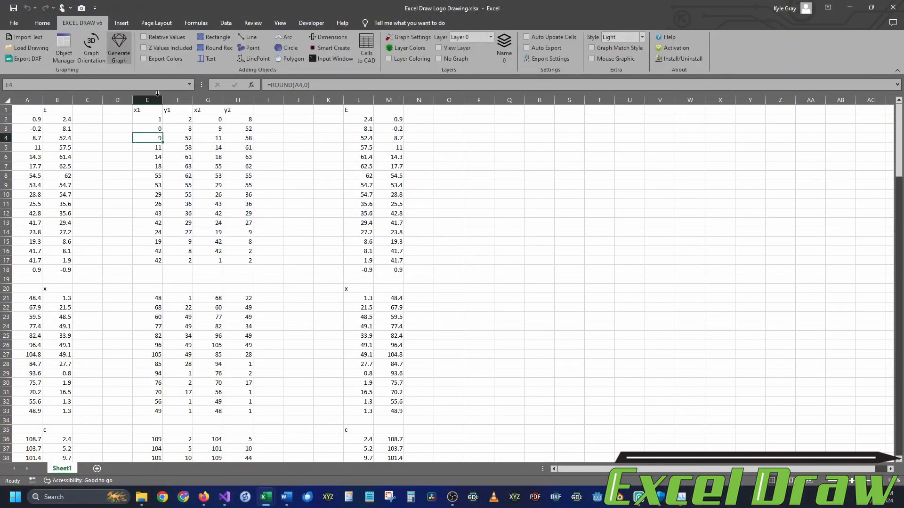
Examine the x1, y1, x2 and y2 coordinate columns and the start and end point pairs of the first line.
{"action": "left_click", "coordinate": [145, 119]}
{"action": "left_click_drag", "start_coordinate": [145, 119], "coordinate": [230, 256]}
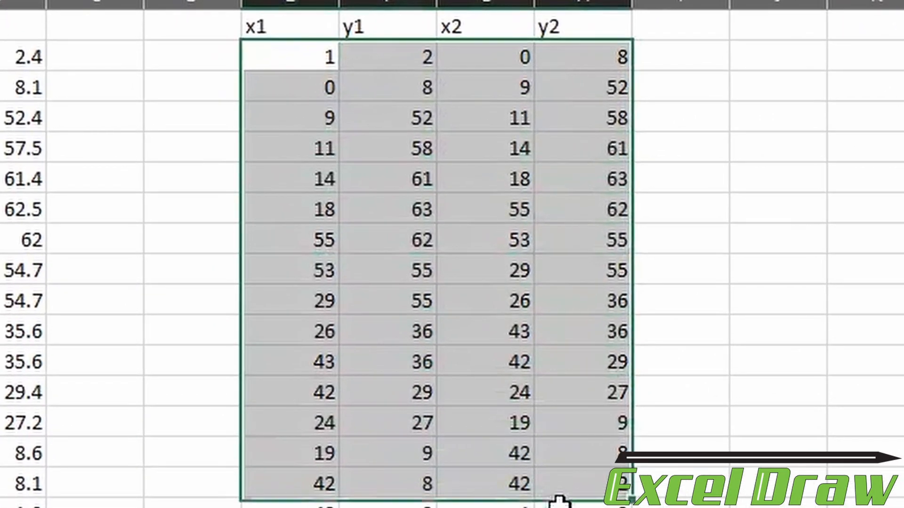
{"action": "left_click_drag", "start_coordinate": [558, 501], "coordinate": [559, 507]}
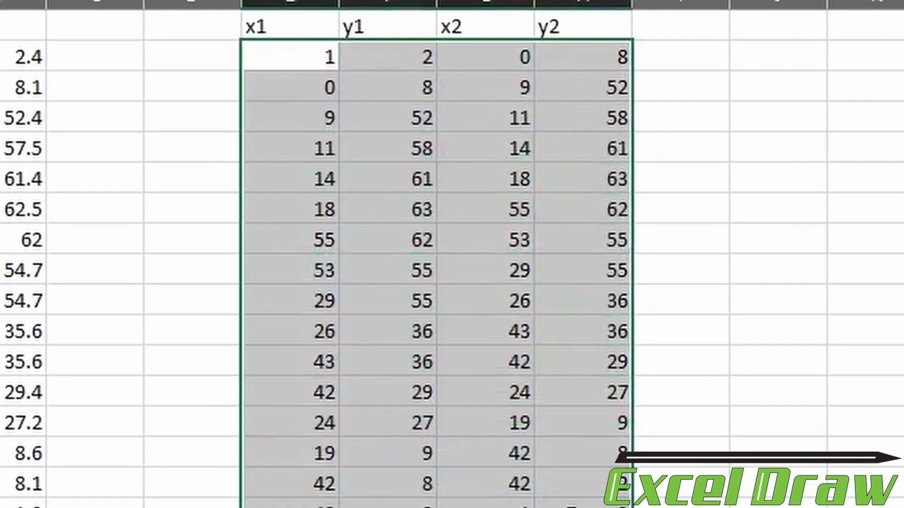
{"action": "left_click", "coordinate": [716, 448]}
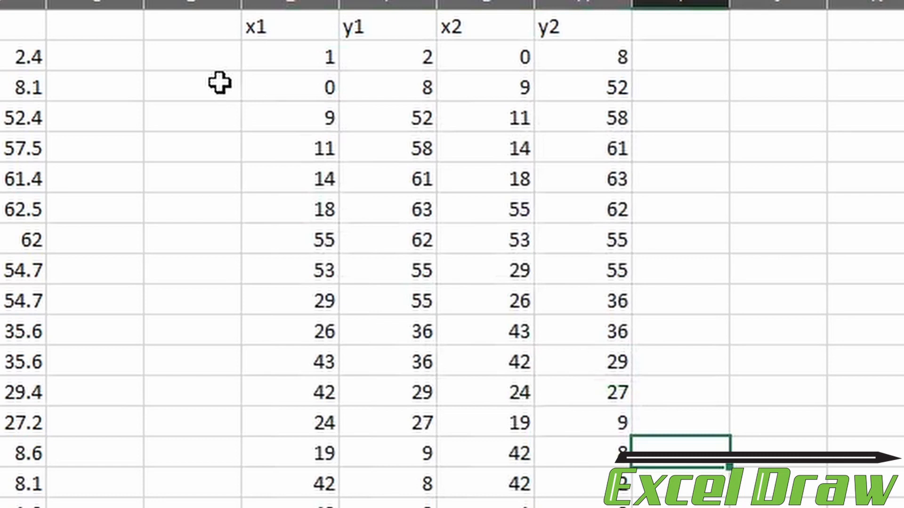
{"action": "left_click", "coordinate": [275, 22]}
{"action": "left_click", "coordinate": [356, 24]}
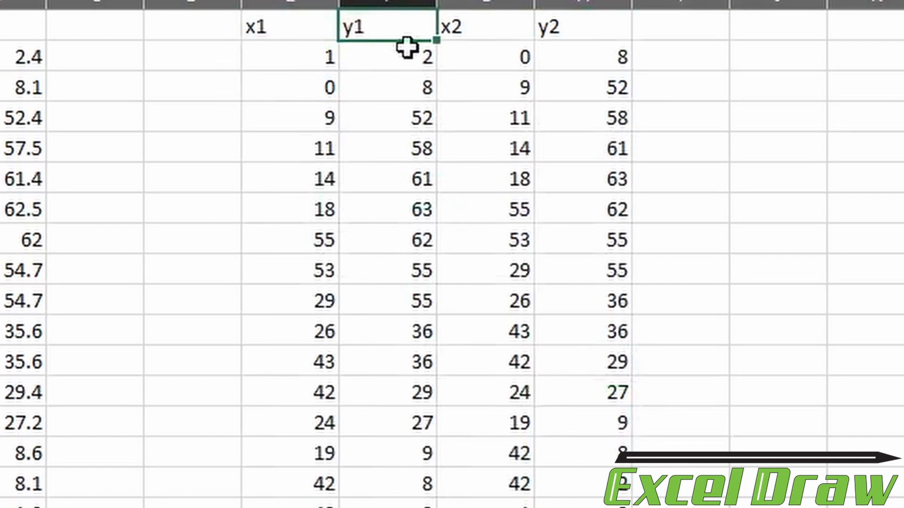
{"action": "left_click", "coordinate": [470, 33]}
{"action": "left_click", "coordinate": [570, 33]}
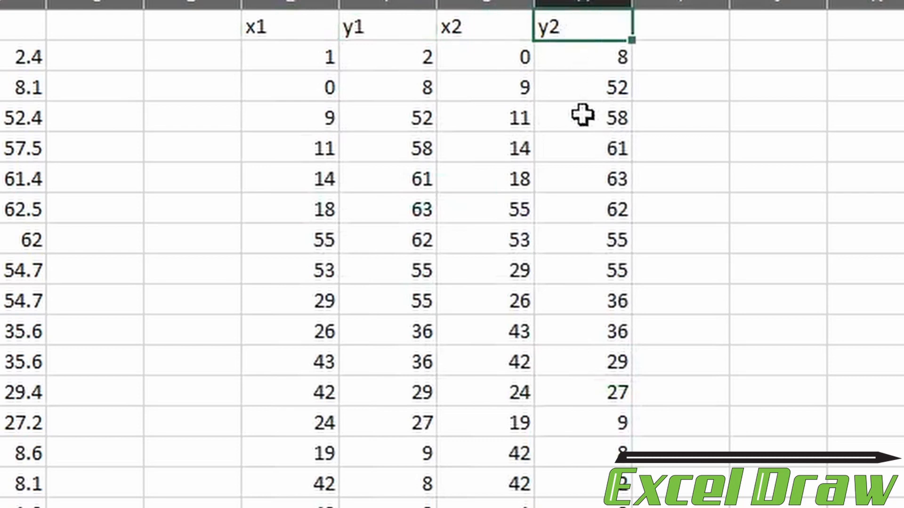
{"action": "left_click_drag", "start_coordinate": [280, 57], "coordinate": [588, 503]}
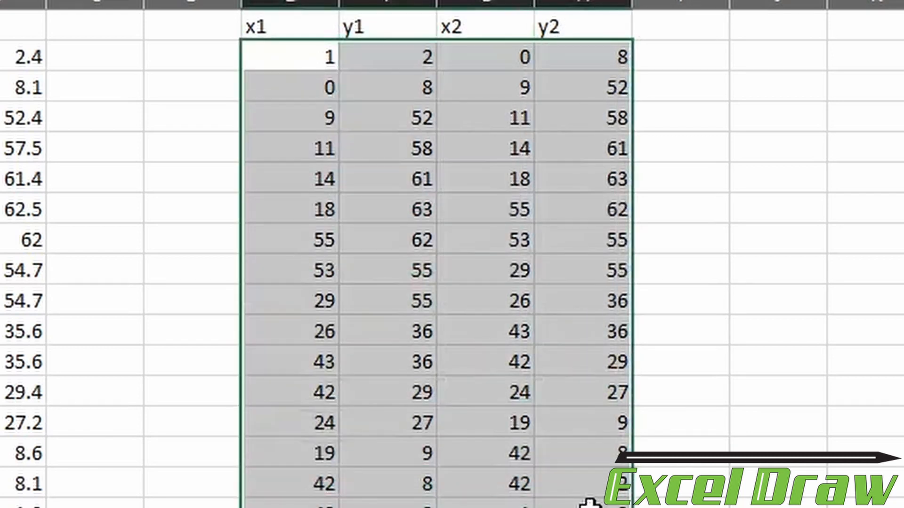
{"action": "left_click_drag", "start_coordinate": [296, 57], "coordinate": [426, 61]}
{"action": "left_click_drag", "start_coordinate": [485, 61], "coordinate": [604, 61]}
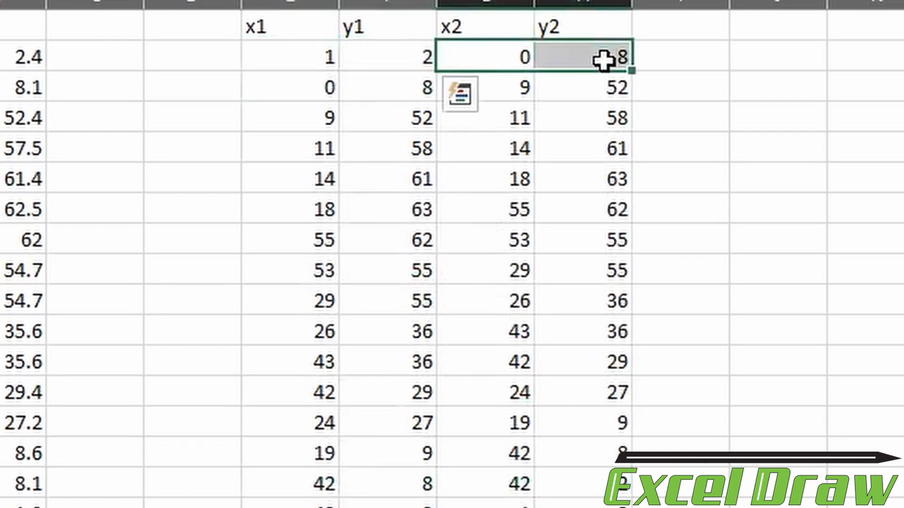
Draw a line from the first coordinate row, E2:H2, and move the plot beside the data at column O.
{"action": "left_click_drag", "start_coordinate": [298, 54], "coordinate": [604, 66]}
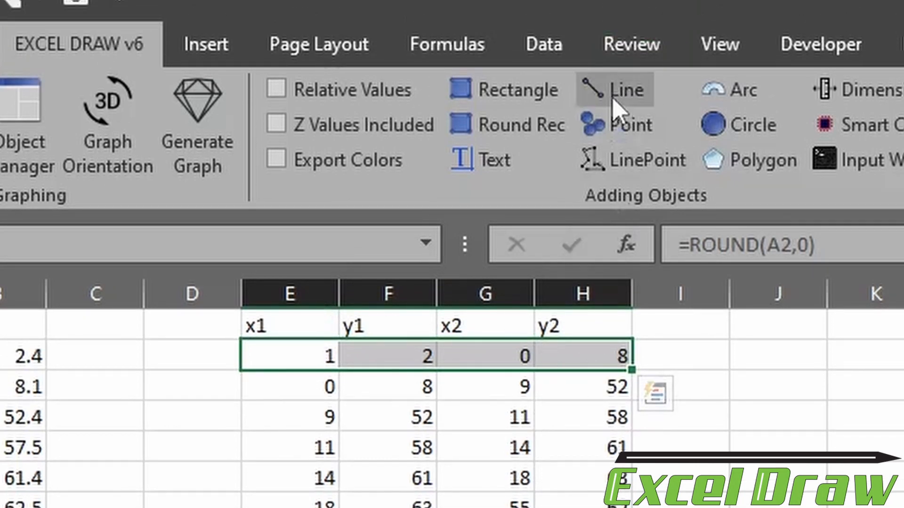
{"action": "left_click", "coordinate": [611, 94]}
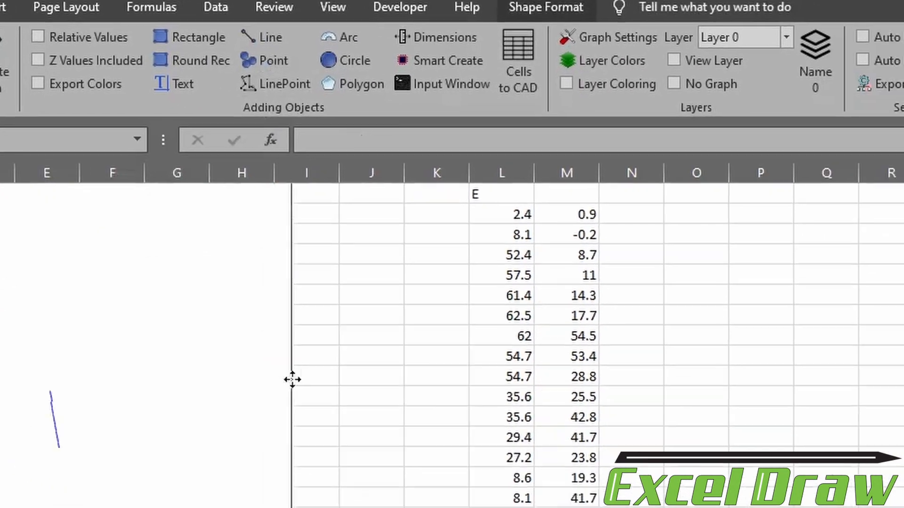
{"action": "left_click_drag", "start_coordinate": [226, 380], "coordinate": [748, 295]}
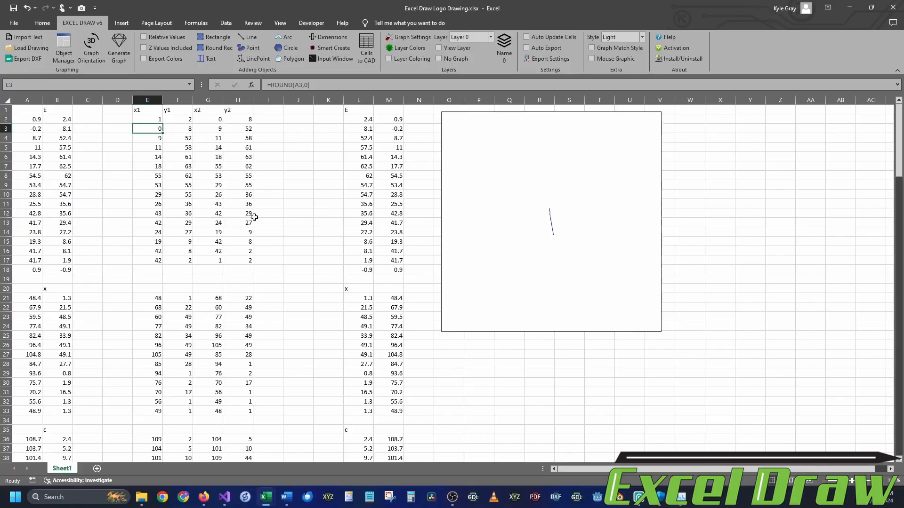
Draw lines from the remaining letter coordinates in E3:H152, including the inside shapes of e, d and a.
{"action": "scroll", "coordinate": [242, 299], "scroll_direction": "down", "scroll_amount": 20}
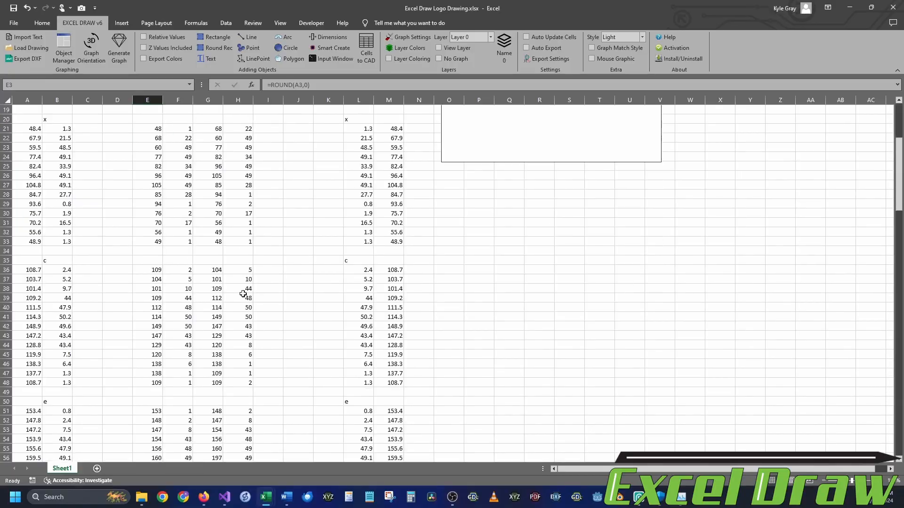
{"action": "scroll", "coordinate": [248, 309], "scroll_direction": "down", "scroll_amount": 11}
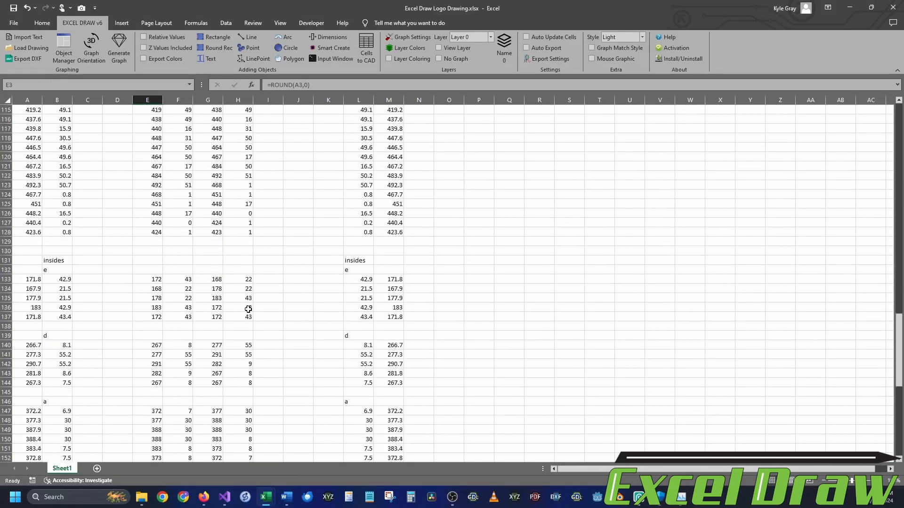
{"action": "scroll", "coordinate": [237, 303], "scroll_direction": "down", "scroll_amount": 1}
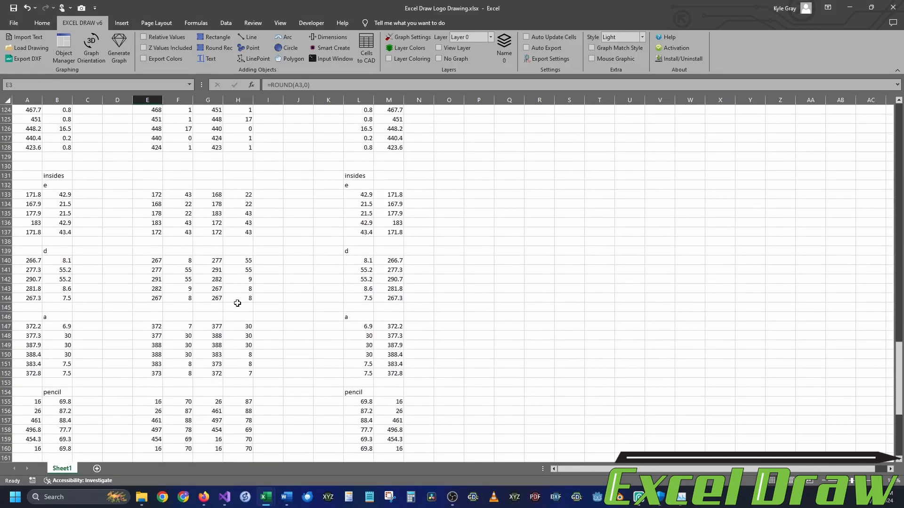
{"action": "scroll", "coordinate": [237, 303], "scroll_direction": "up", "scroll_amount": 2}
{"action": "scroll", "coordinate": [246, 357], "scroll_direction": "down", "scroll_amount": 2}
{"action": "left_click", "coordinate": [244, 371], "text": "shift"}
{"action": "scroll", "coordinate": [264, 367], "scroll_direction": "up", "scroll_amount": 7}
{"action": "scroll", "coordinate": [264, 368], "scroll_direction": "up", "scroll_amount": 20}
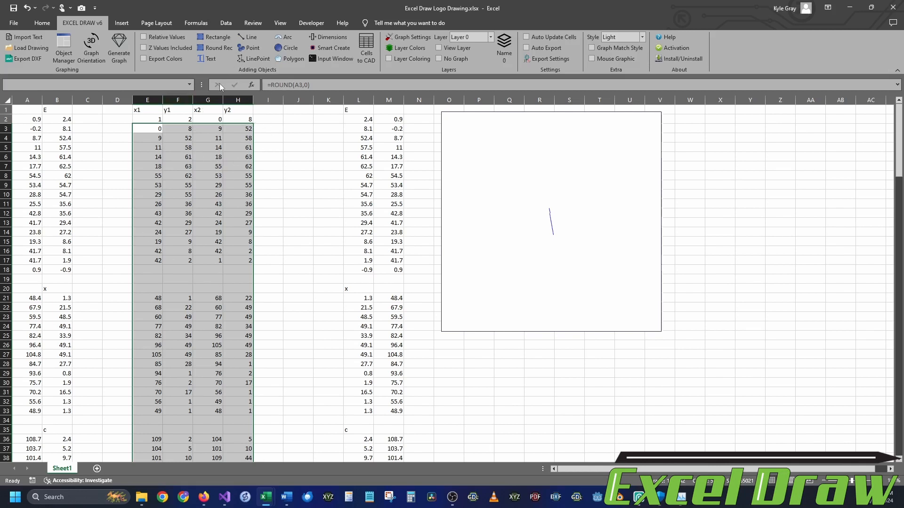
{"action": "left_click", "coordinate": [248, 40]}
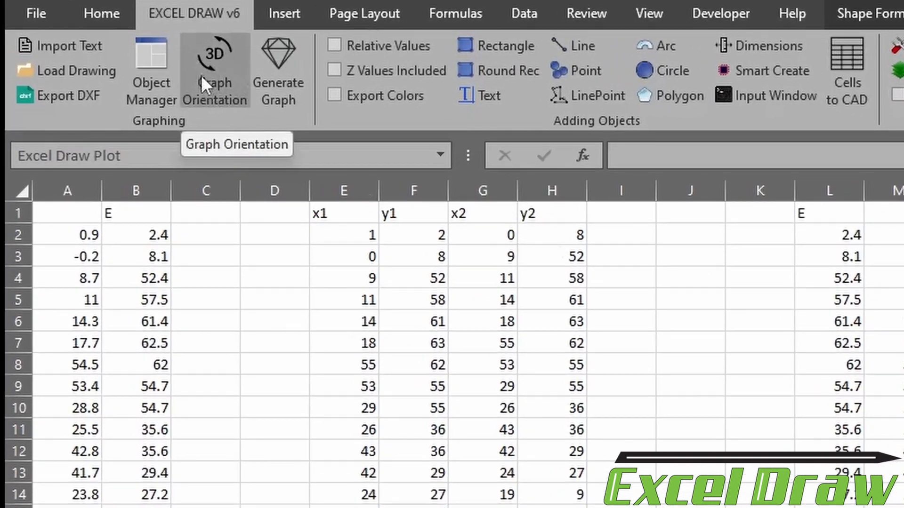
Zoom the graph out to a ratio of 0.08825 and regenerate it in a plot widened to column AC.
{"action": "left_click", "coordinate": [220, 80]}
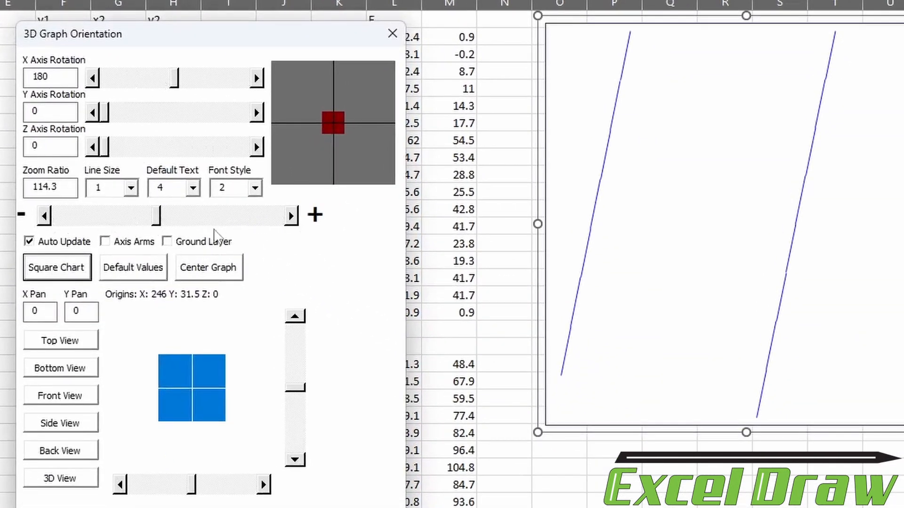
{"action": "left_click_drag", "start_coordinate": [160, 221], "coordinate": [88, 217]}
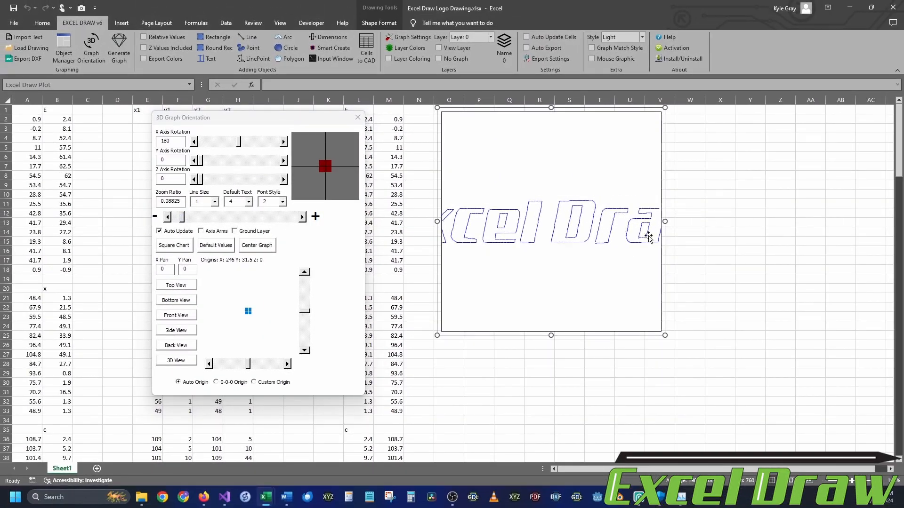
{"action": "left_click_drag", "start_coordinate": [665, 221], "coordinate": [887, 229]}
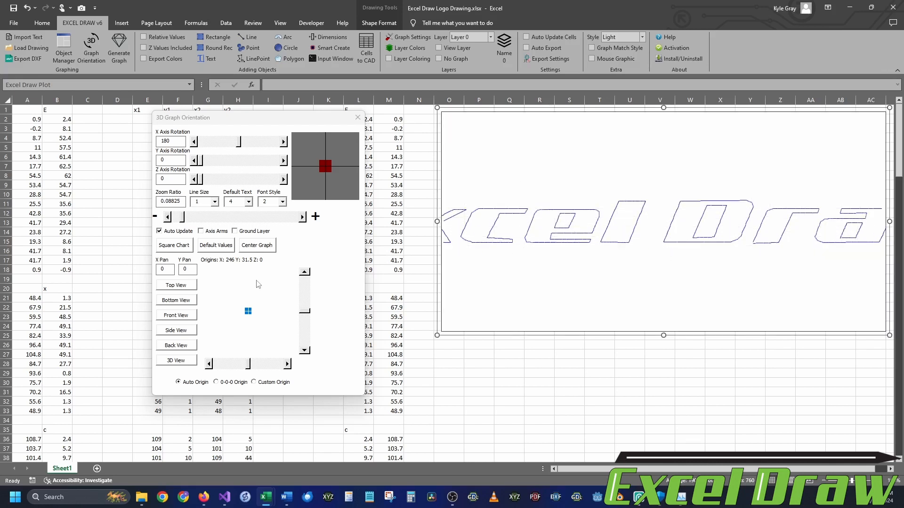
{"action": "left_click", "coordinate": [118, 54]}
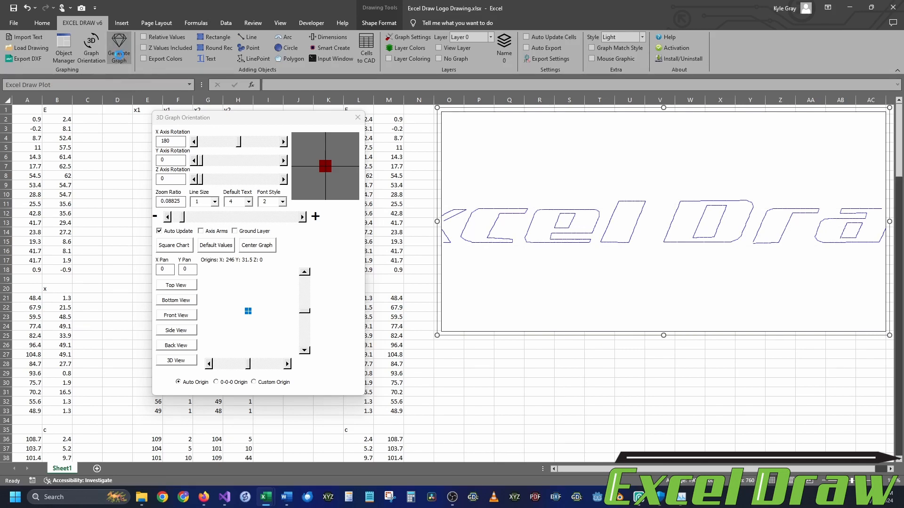
{"action": "left_click", "coordinate": [119, 55]}
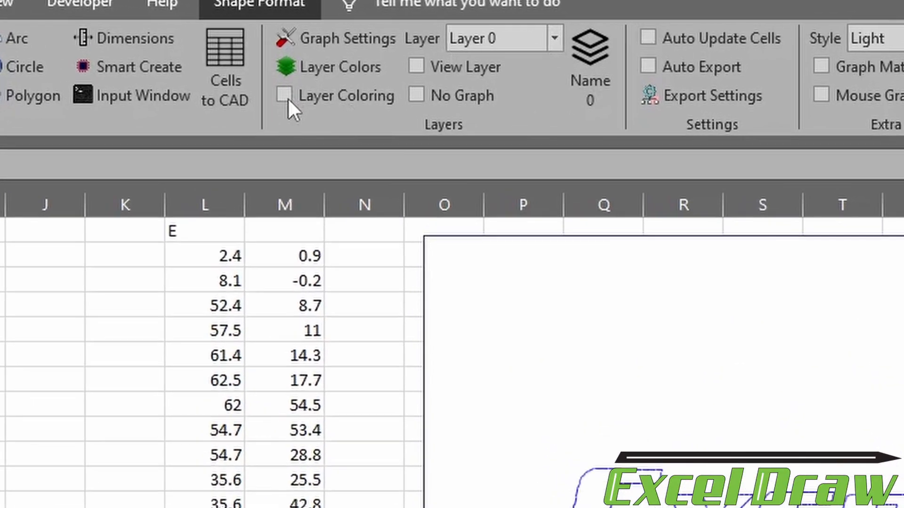
Turn on layer coloring and make Layer 1 the active layer.
{"action": "left_click", "coordinate": [285, 97]}
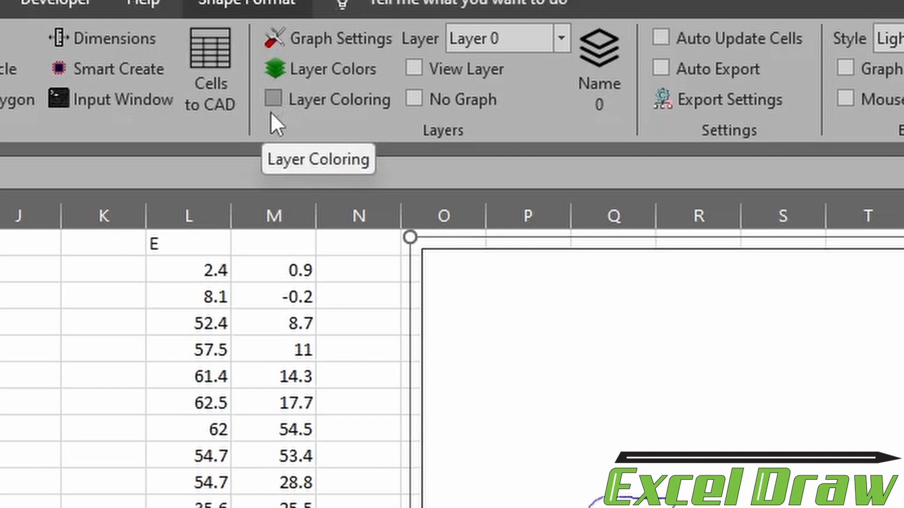
{"action": "left_click", "coordinate": [273, 98]}
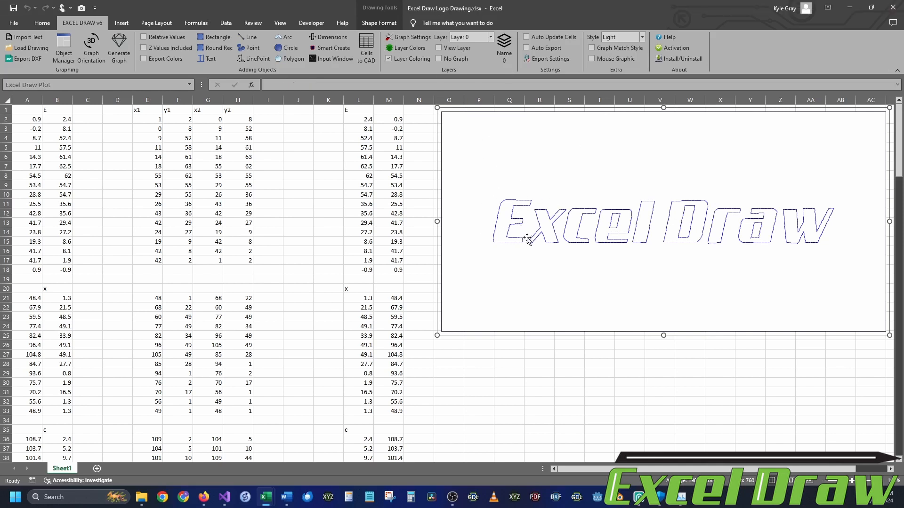
{"action": "left_click", "coordinate": [492, 38]}
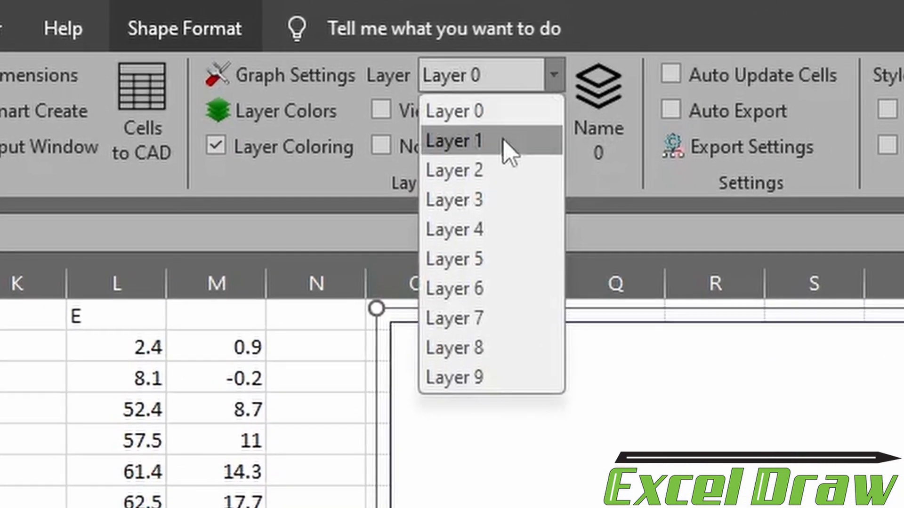
{"action": "left_click", "coordinate": [499, 144]}
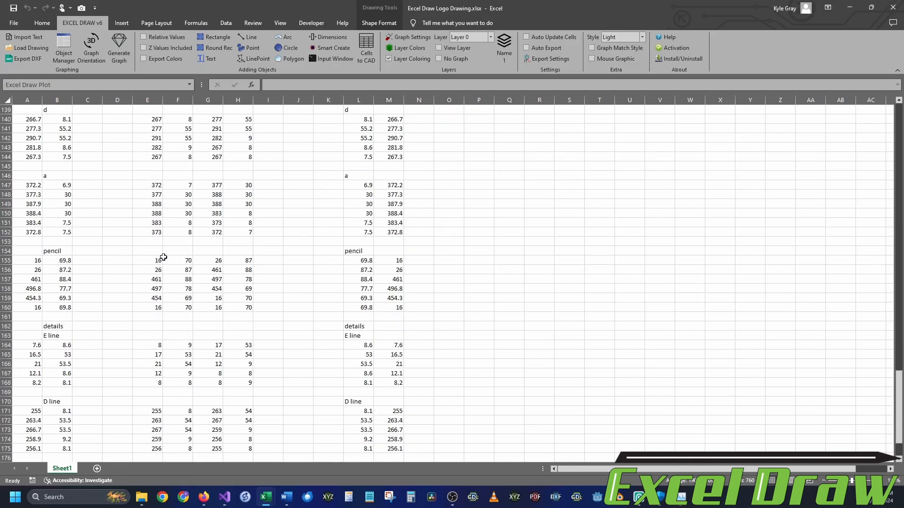
Draw the pencil outline on Layer 1 as lines from the coordinates in E155:H160.
{"action": "left_click_drag", "start_coordinate": [160, 259], "coordinate": [242, 306]}
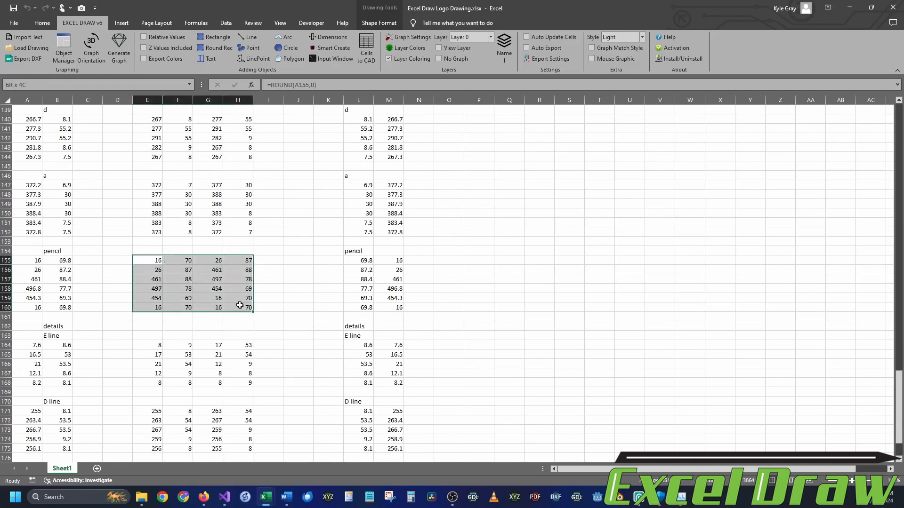
{"action": "left_click", "coordinate": [490, 39]}
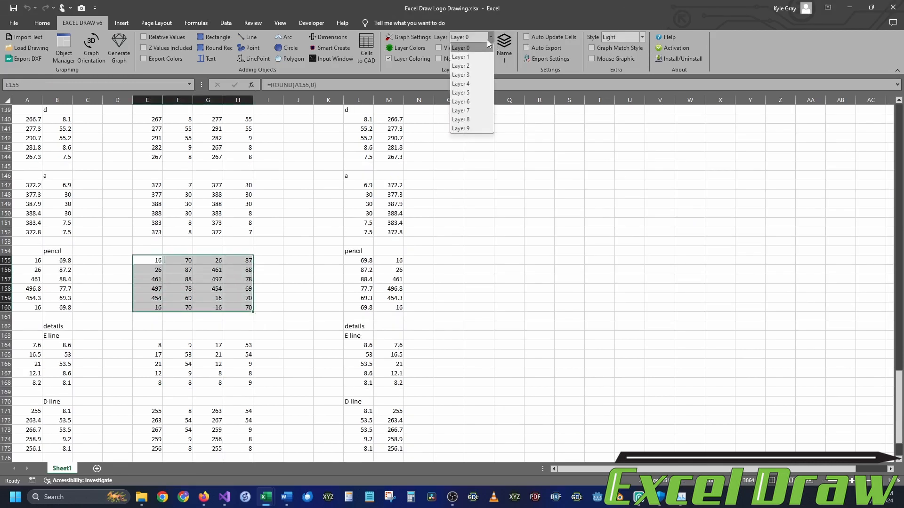
{"action": "left_click", "coordinate": [479, 57]}
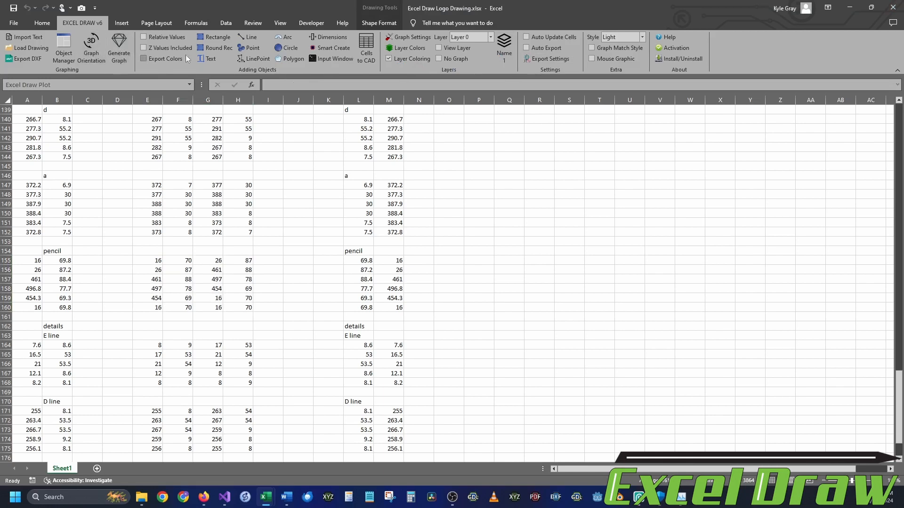
{"action": "left_click", "coordinate": [180, 270]}
{"action": "left_click_drag", "start_coordinate": [157, 260], "coordinate": [250, 303]}
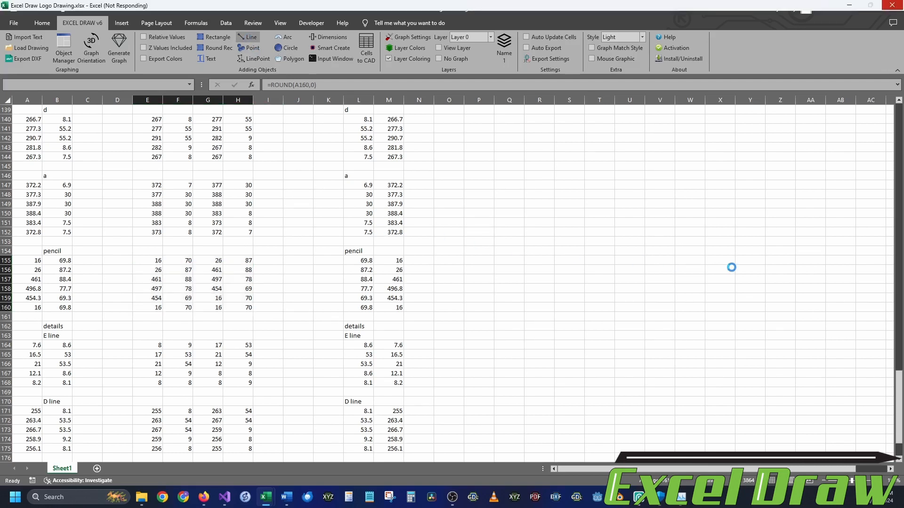
{"action": "mouse_move", "coordinate": [900, 407]}
{"action": "left_mouse_down"}
{"action": "mouse_move", "coordinate": [901, 155]}
{"action": "mouse_move", "coordinate": [858, 146]}
{"action": "left_mouse_up"}
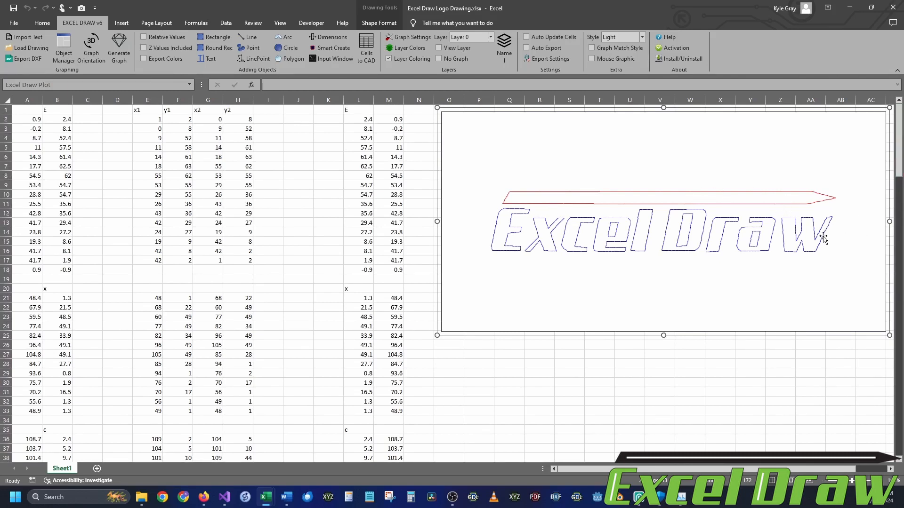
Draw the E line, D line and pencil line details as lines on Layer 3, starting from cell E164.
{"action": "left_click_drag", "start_coordinate": [897, 185], "coordinate": [901, 454]}
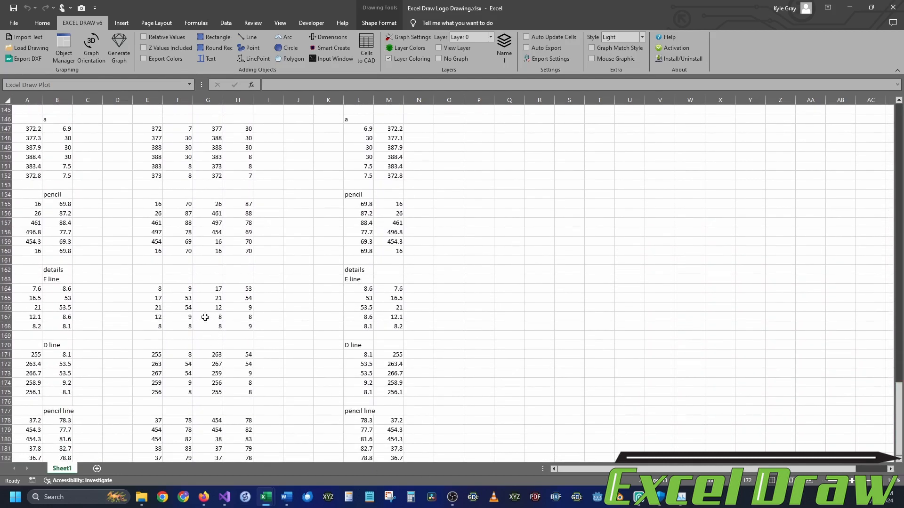
{"action": "left_click", "coordinate": [151, 288]}
{"action": "scroll", "coordinate": [230, 390], "scroll_direction": "down", "scroll_amount": 1}
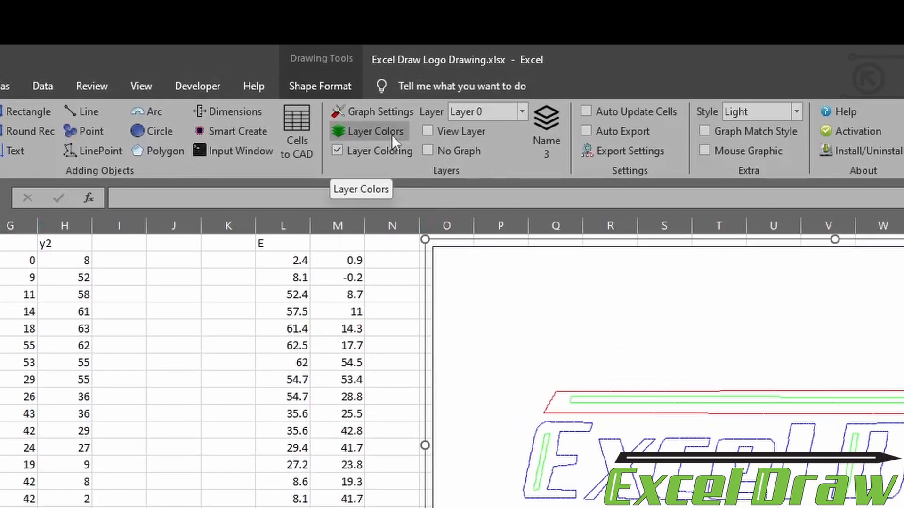
Set Layer 0 to take its color from the Point object and save the layer color.
{"action": "left_click", "coordinate": [392, 135]}
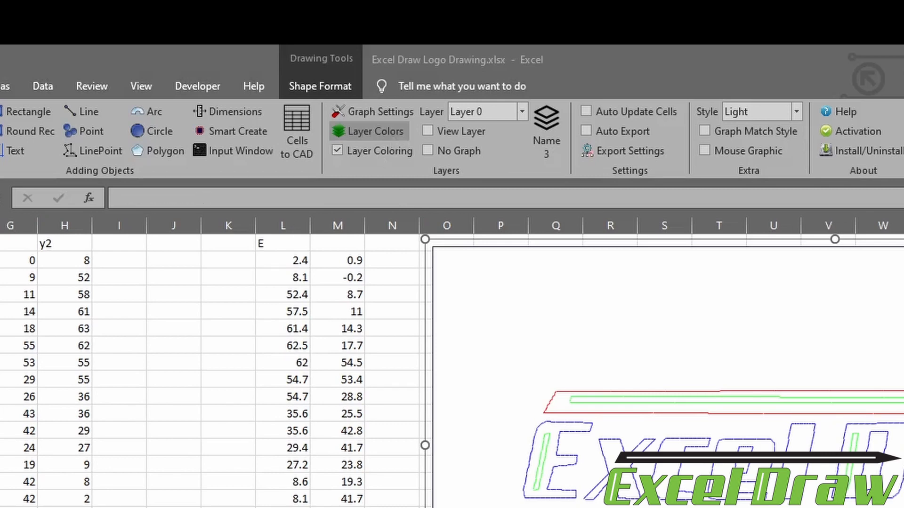
{"action": "left_click_drag", "start_coordinate": [0, 503], "coordinate": [225, 378]}
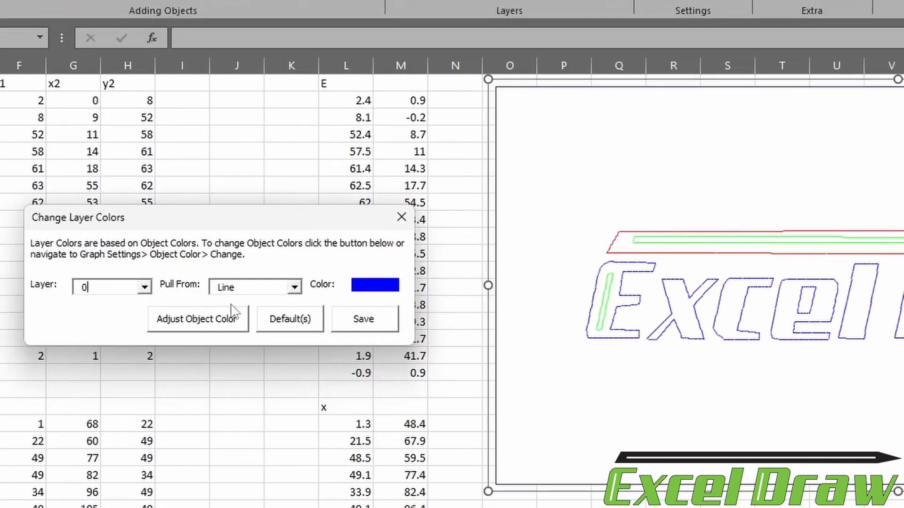
{"action": "left_click", "coordinate": [294, 287]}
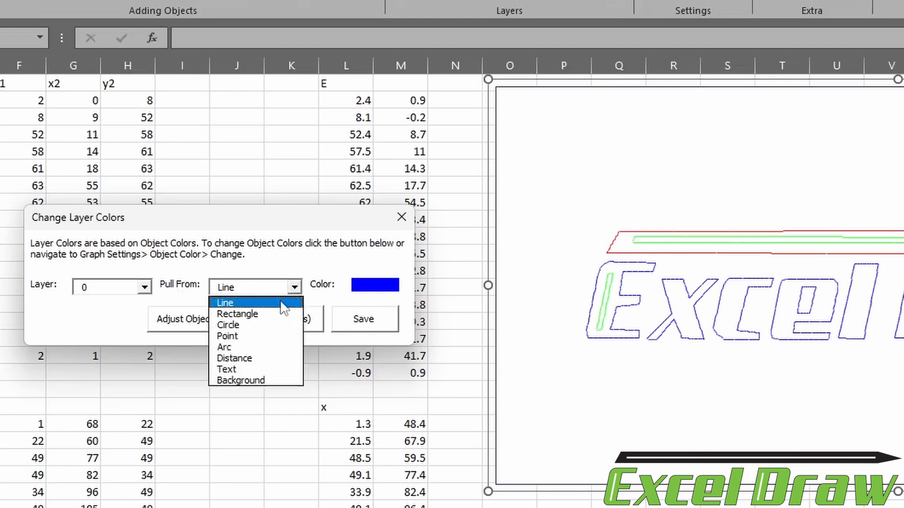
{"action": "left_click", "coordinate": [282, 314]}
{"action": "left_click", "coordinate": [294, 287]}
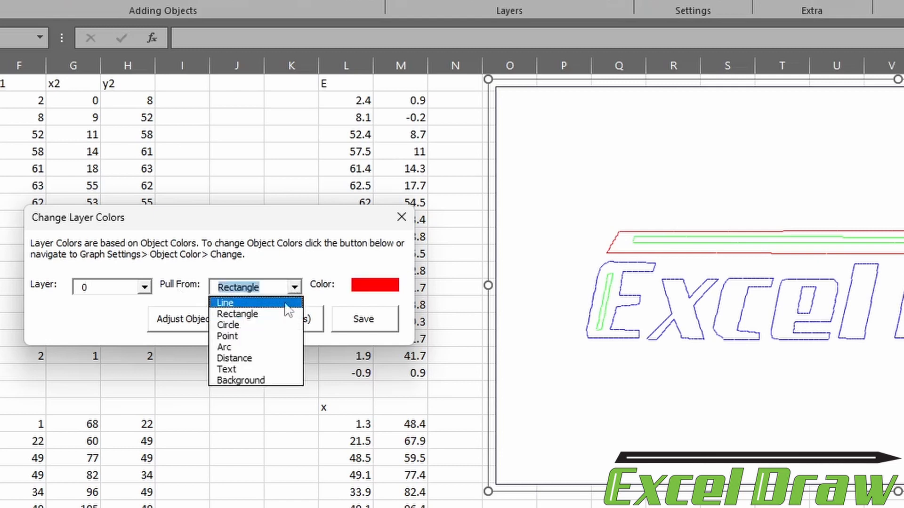
{"action": "left_click", "coordinate": [276, 326]}
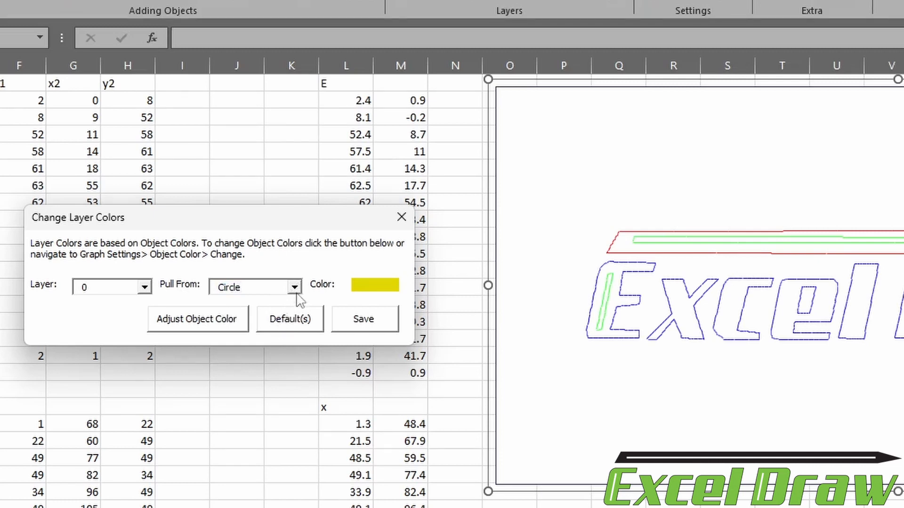
{"action": "left_click", "coordinate": [294, 288]}
{"action": "left_click", "coordinate": [280, 336]}
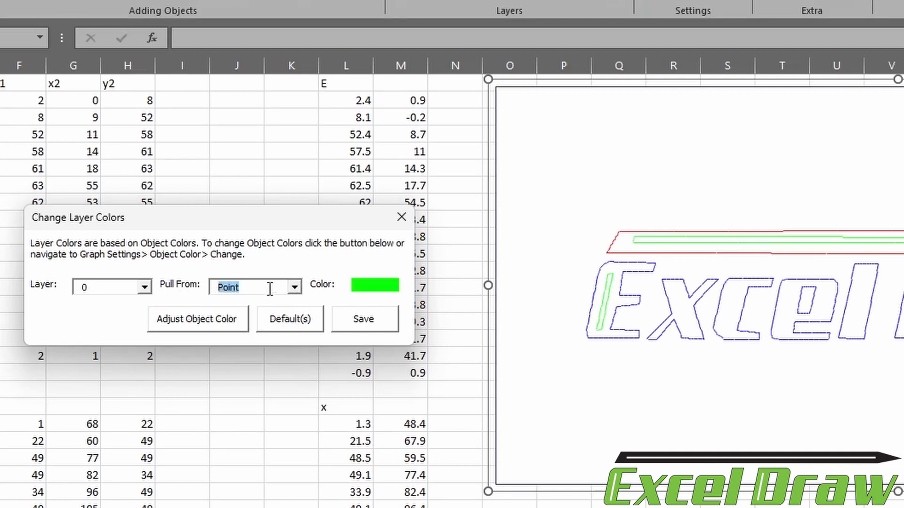
{"action": "left_click", "coordinate": [294, 288]}
{"action": "left_click", "coordinate": [272, 337]}
{"action": "left_click", "coordinate": [362, 322]}
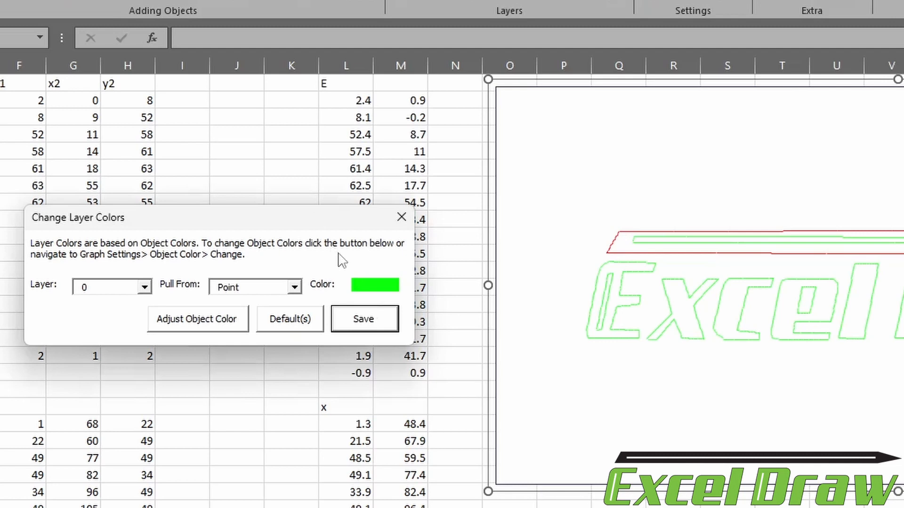
Set Layer 1 to take its color from the Text object after previewing the Arc, Distance and Background colors.
{"action": "left_click", "coordinate": [146, 289]}
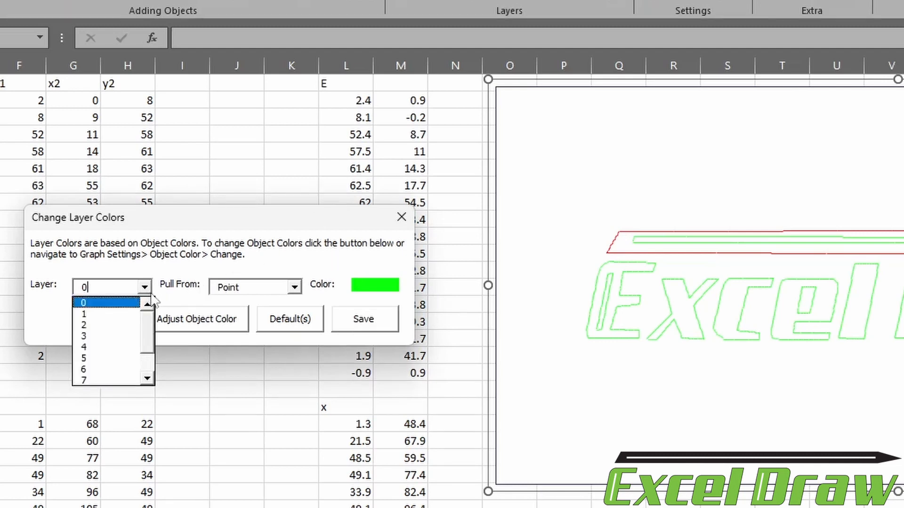
{"action": "left_click", "coordinate": [129, 314]}
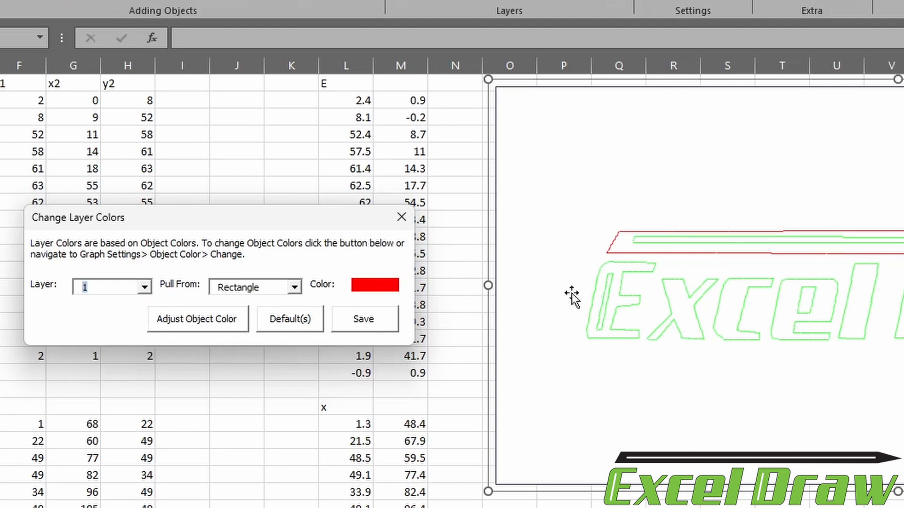
{"action": "left_click", "coordinate": [294, 287]}
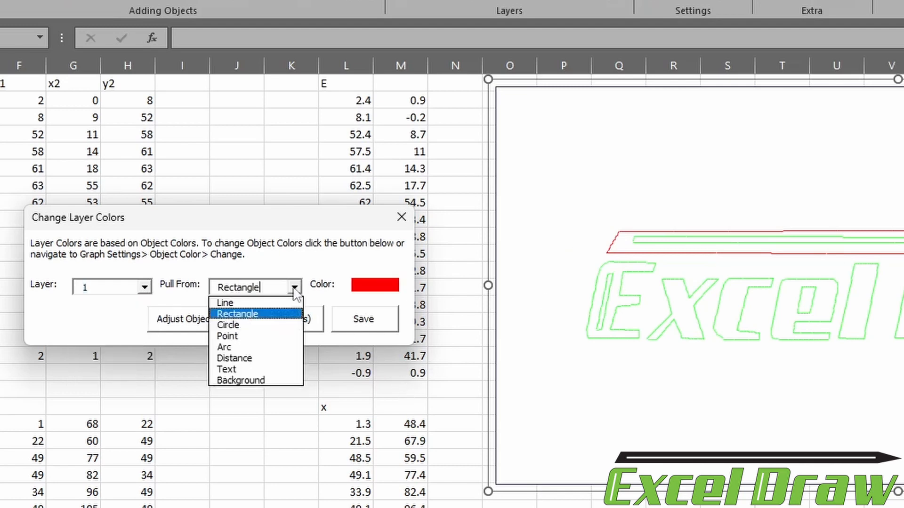
{"action": "left_click", "coordinate": [287, 347]}
{"action": "left_click", "coordinate": [295, 287]}
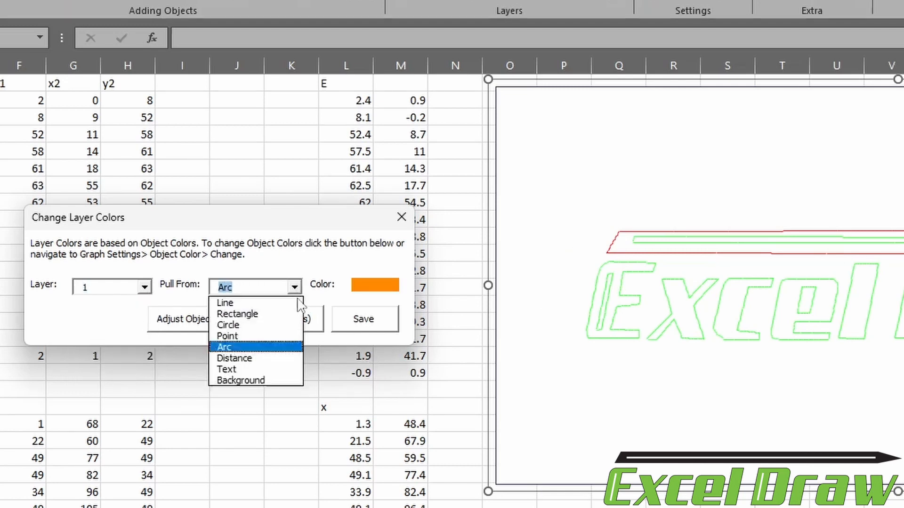
{"action": "left_click", "coordinate": [288, 358]}
{"action": "left_click", "coordinate": [294, 287]}
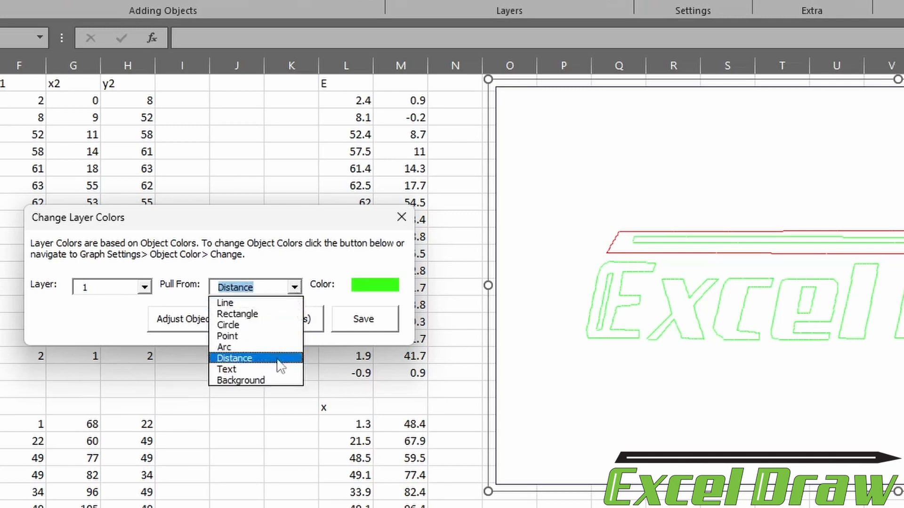
{"action": "left_click", "coordinate": [287, 379]}
{"action": "left_click", "coordinate": [294, 287]}
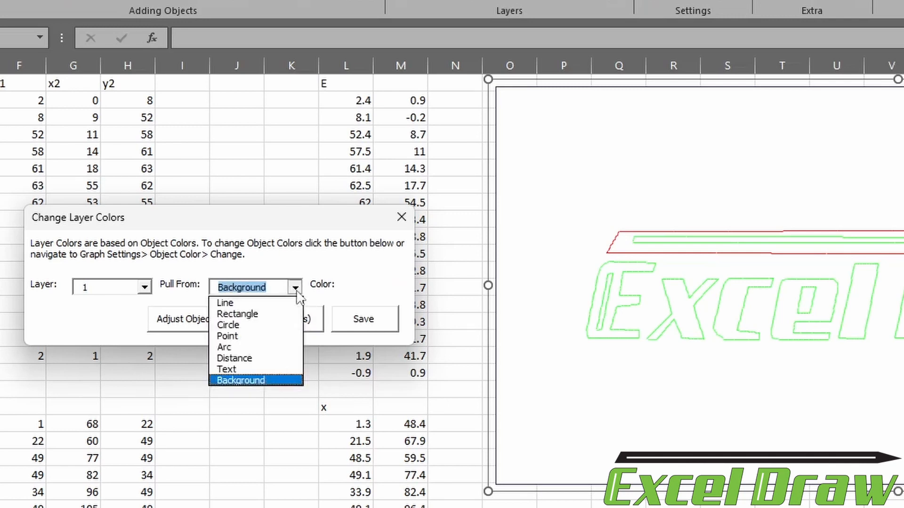
{"action": "left_click", "coordinate": [286, 369]}
{"action": "left_click", "coordinate": [294, 292]}
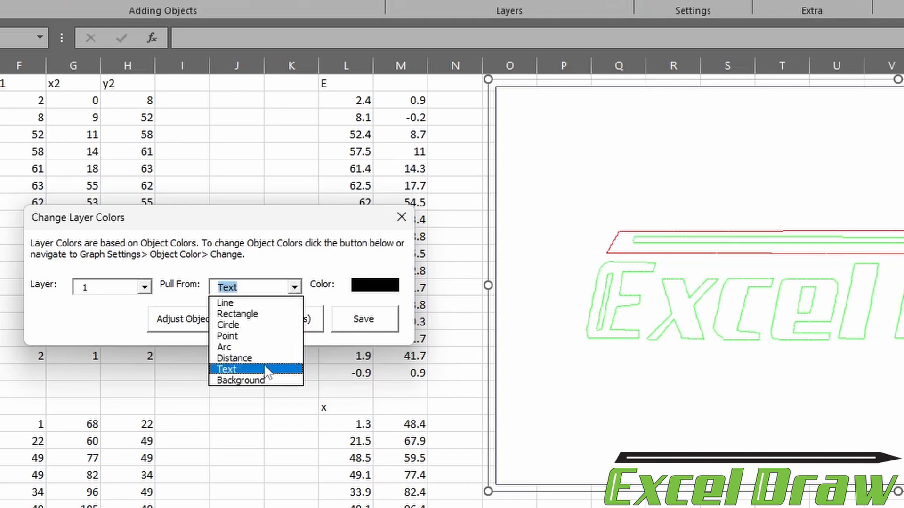
{"action": "left_click", "coordinate": [264, 369]}
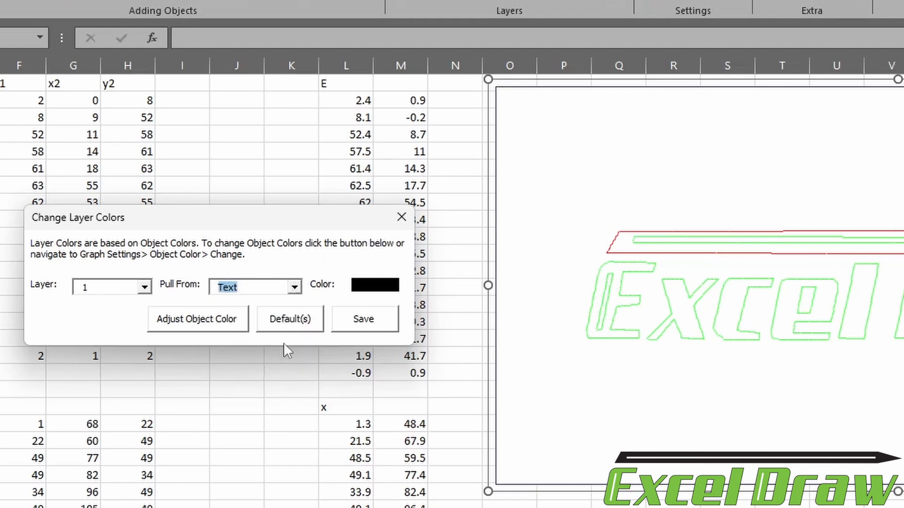
Adjust the object color to a gray of red 86, green 87 and blue 88, and save the Layer 1 color.
{"action": "left_click", "coordinate": [208, 321]}
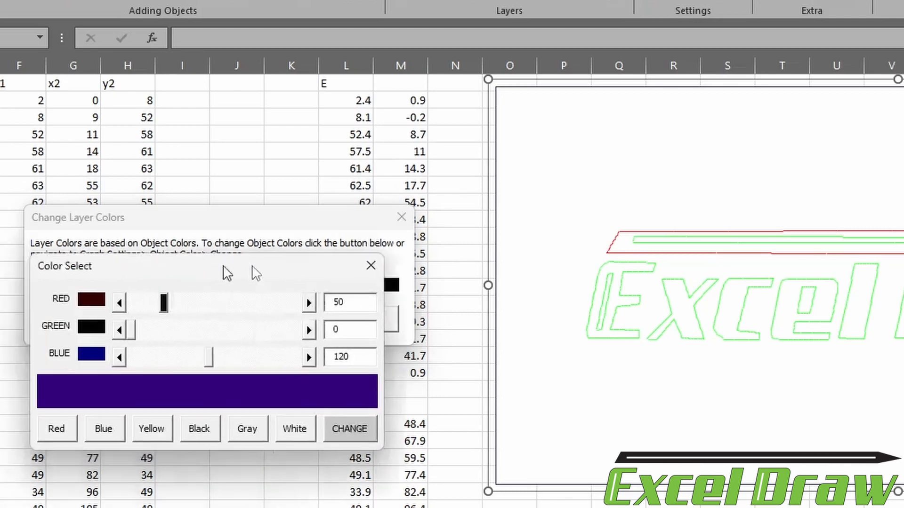
{"action": "left_click_drag", "start_coordinate": [225, 272], "coordinate": [248, 388]}
{"action": "left_click_drag", "start_coordinate": [194, 418], "coordinate": [262, 418]}
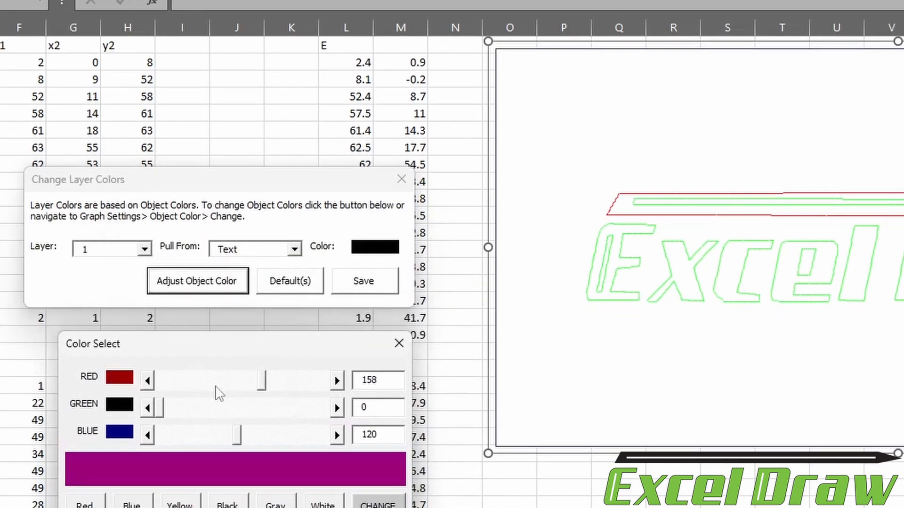
{"action": "left_click_drag", "start_coordinate": [159, 445], "coordinate": [211, 445]}
{"action": "left_click_drag", "start_coordinate": [226, 356], "coordinate": [171, 348]}
{"action": "left_click_drag", "start_coordinate": [209, 325], "coordinate": [172, 329]}
{"action": "left_click_drag", "start_coordinate": [260, 297], "coordinate": [195, 320]}
{"action": "left_click_drag", "start_coordinate": [171, 349], "coordinate": [203, 356]}
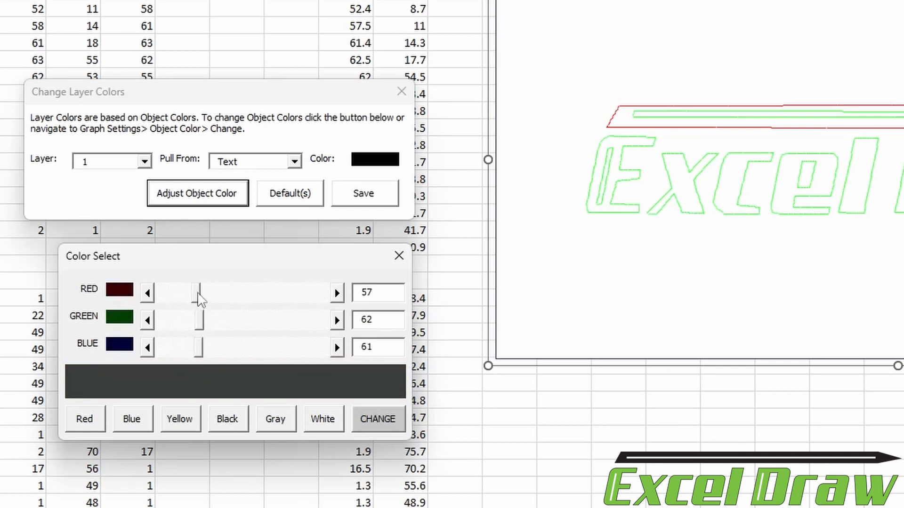
{"action": "left_click_drag", "start_coordinate": [199, 299], "coordinate": [201, 299]}
{"action": "left_click_drag", "start_coordinate": [199, 348], "coordinate": [216, 301]}
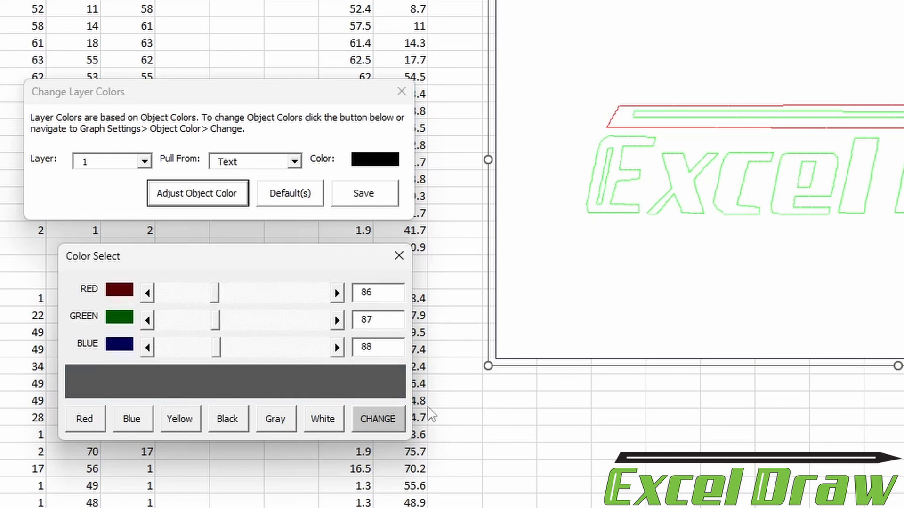
{"action": "left_click", "coordinate": [383, 424]}
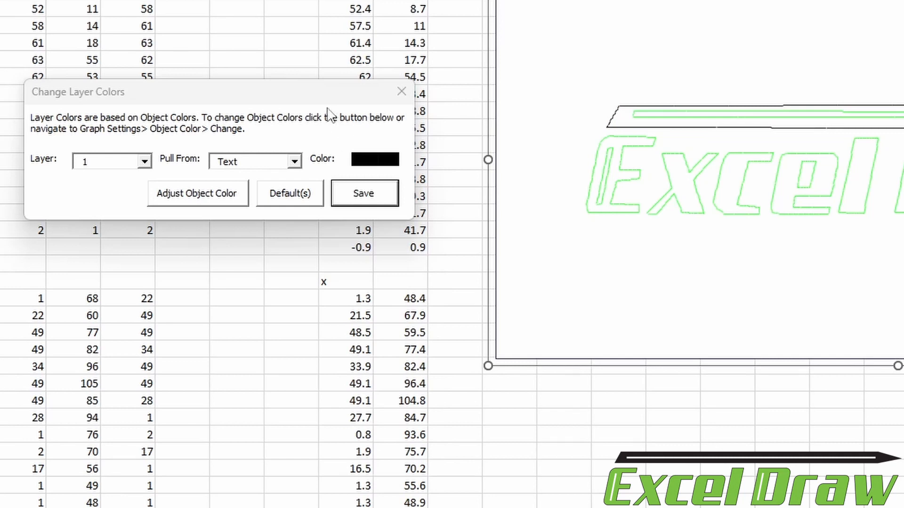
Set Layer 3 to take its color from the Background object and save the layer color.
{"action": "left_click", "coordinate": [144, 162]}
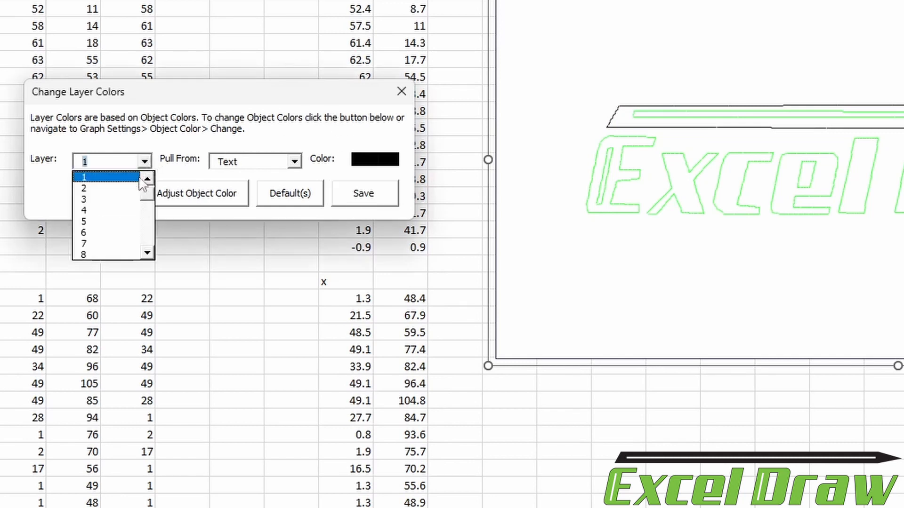
{"action": "left_click", "coordinate": [124, 206]}
{"action": "left_click", "coordinate": [294, 162]}
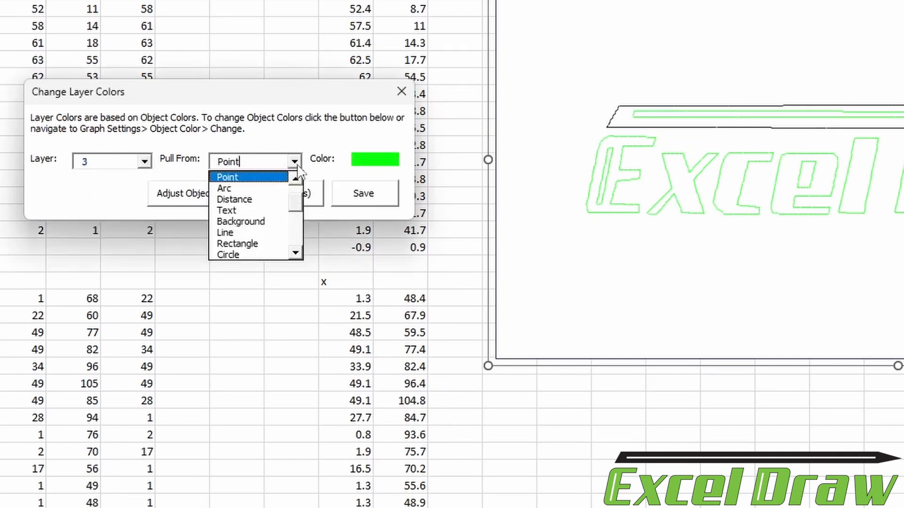
{"action": "left_click", "coordinate": [296, 254]}
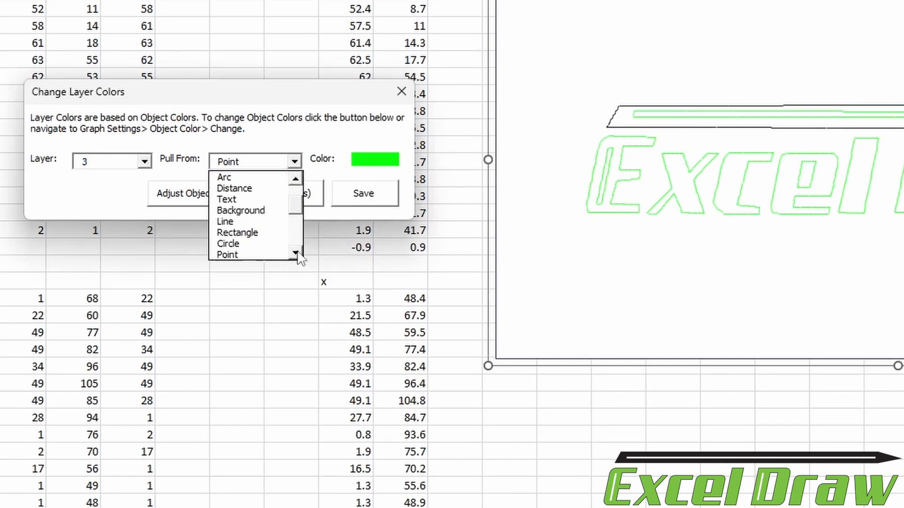
{"action": "left_click", "coordinate": [296, 254]}
{"action": "left_click", "coordinate": [296, 254]}
{"action": "left_click", "coordinate": [296, 254]}
{"action": "left_click", "coordinate": [296, 255]}
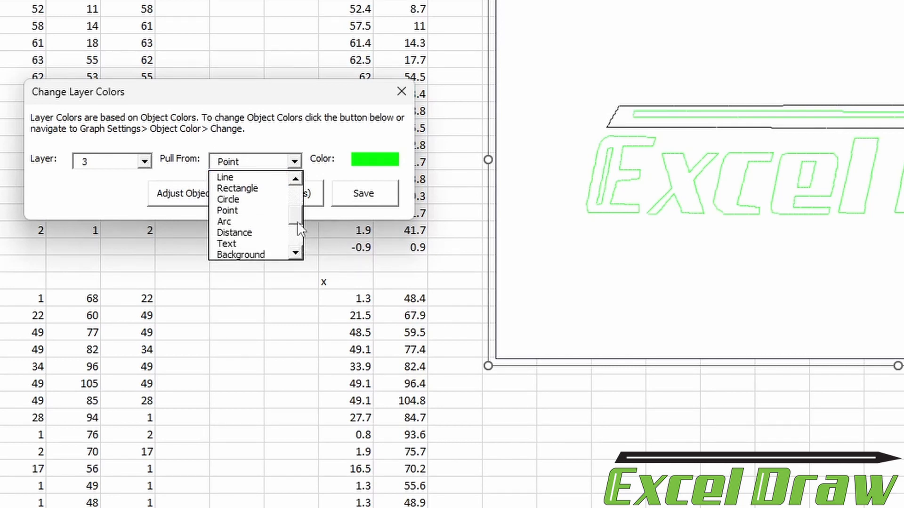
{"action": "left_click", "coordinate": [257, 255]}
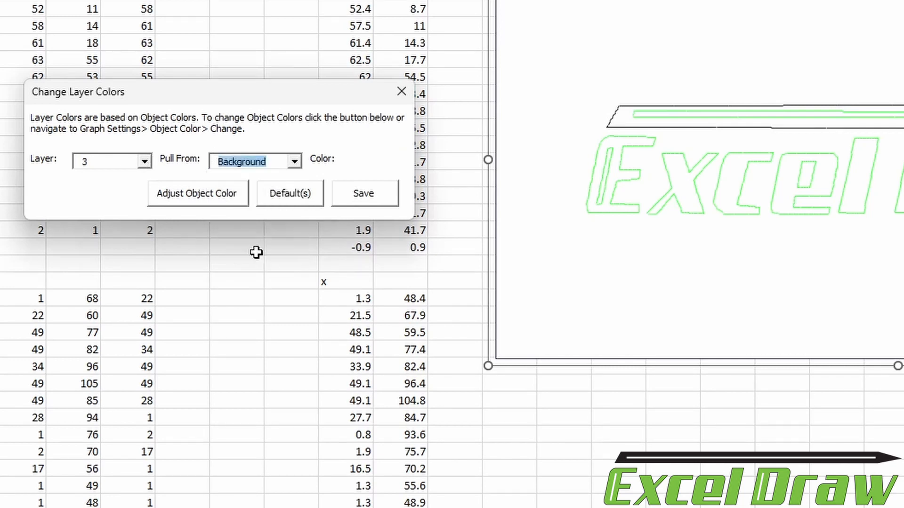
{"action": "left_click", "coordinate": [364, 197]}
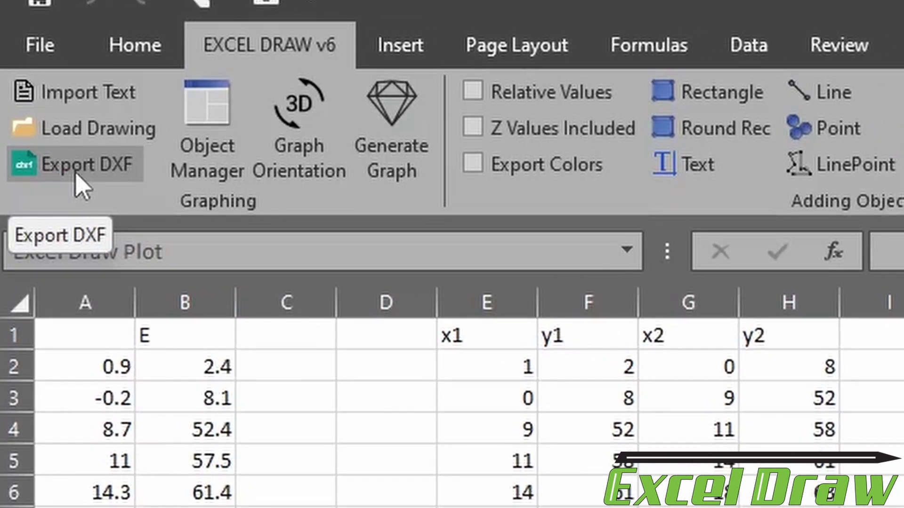
Export the drawing in .dxf format as "Excel Draw logo demo" with colors included, and open the exported file.
{"action": "left_click", "coordinate": [77, 179]}
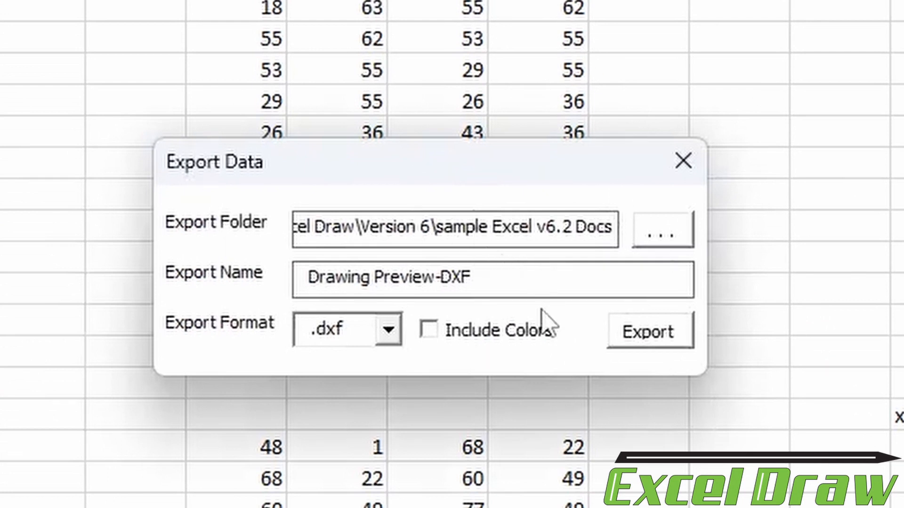
{"action": "left_click_drag", "start_coordinate": [539, 288], "coordinate": [278, 287]}
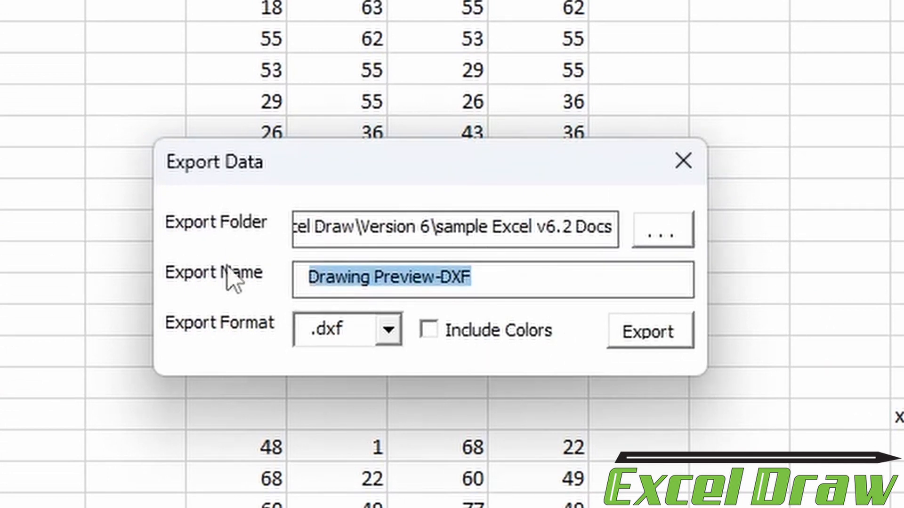
{"action": "type", "text": "Excel Draw logo demo"}
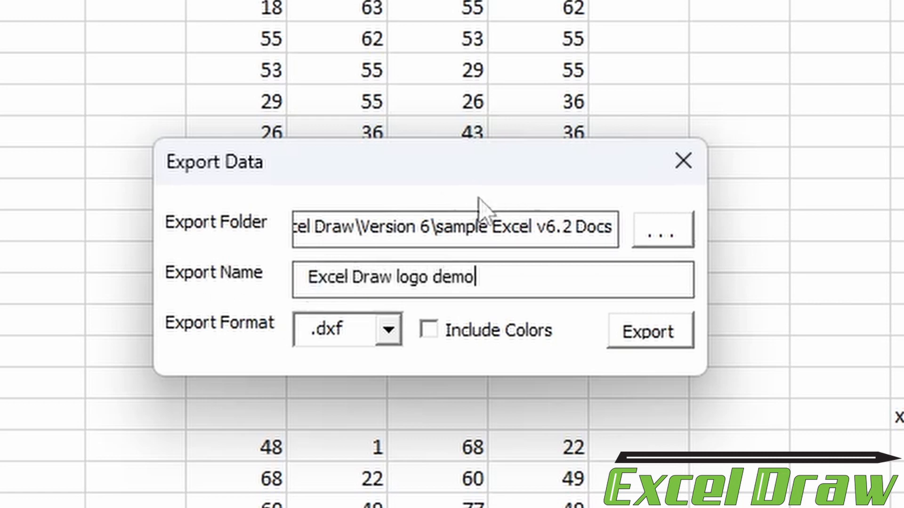
{"action": "left_click_drag", "start_coordinate": [537, 228], "coordinate": [491, 239]}
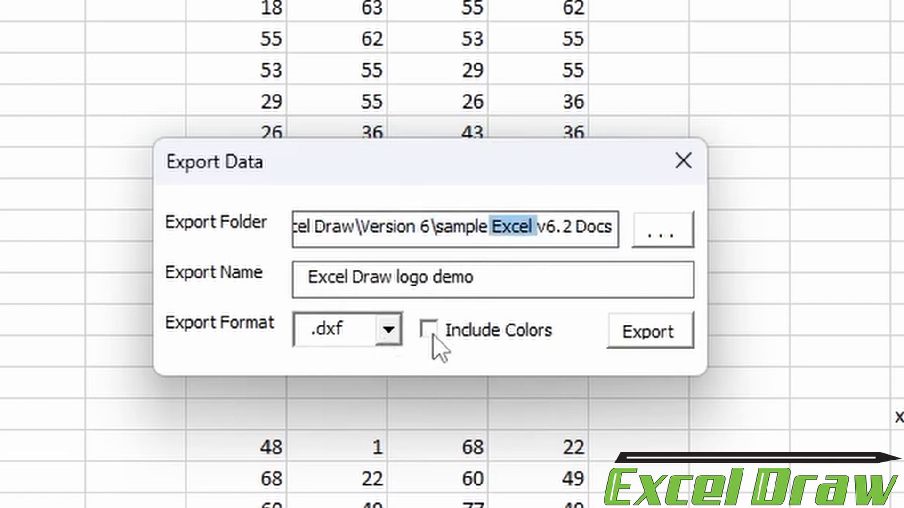
{"action": "left_click", "coordinate": [476, 340]}
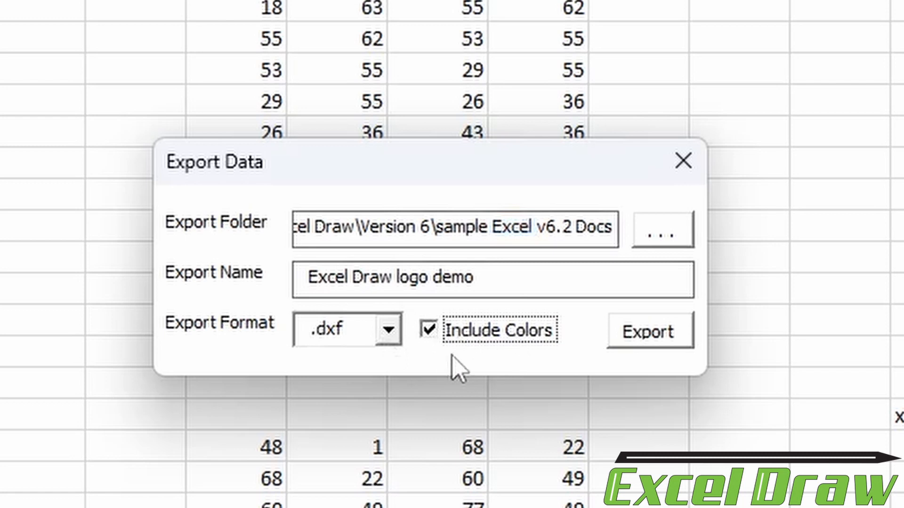
{"action": "left_click", "coordinate": [645, 334]}
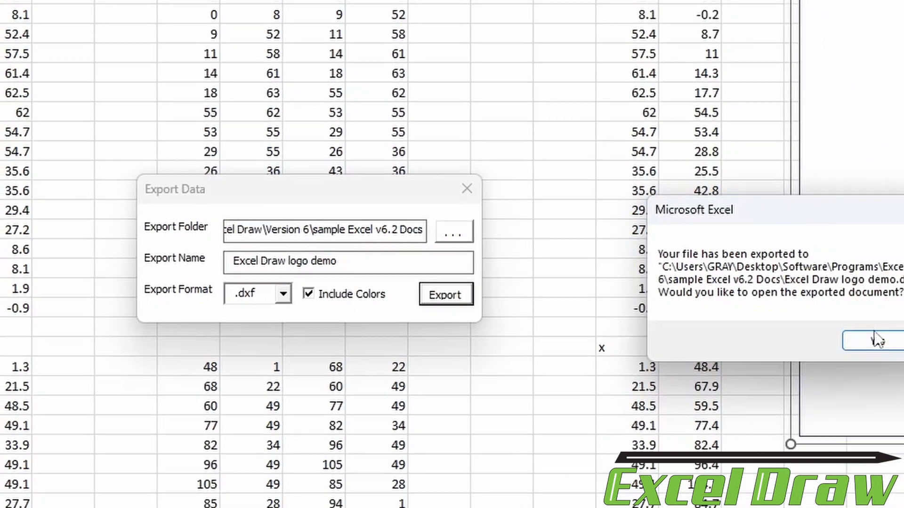
{"action": "left_click", "coordinate": [874, 338]}
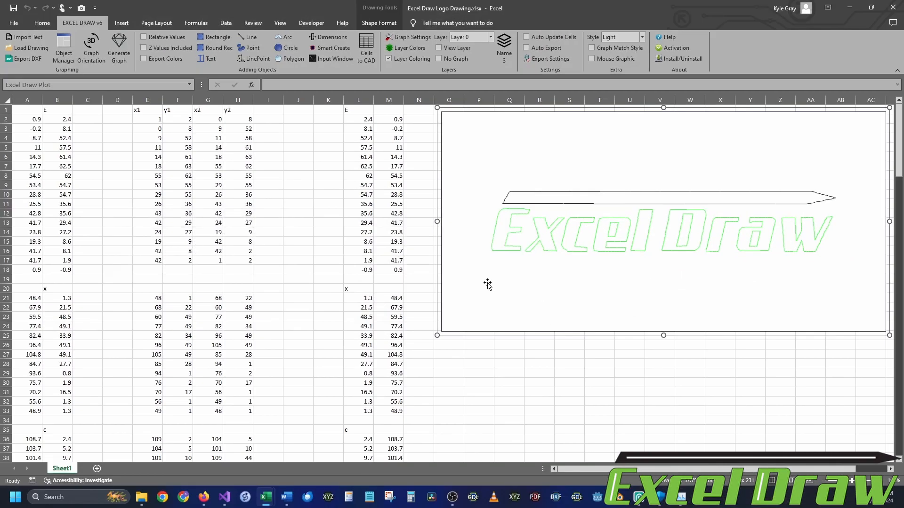
Switch to DWG TrueView and examine the exported logo's outlines and colors at full extents and in a 3D orbit.
{"action": "mouse_move", "coordinate": [706, 498]}
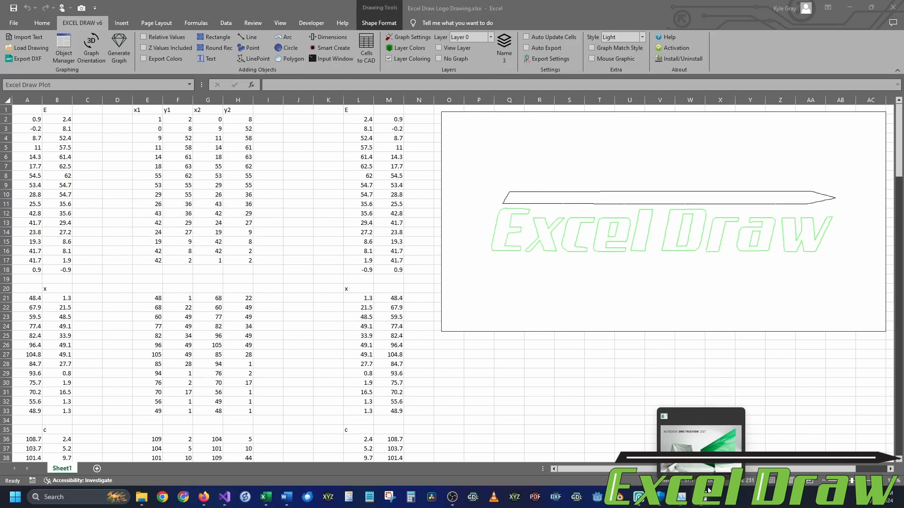
{"action": "left_click", "coordinate": [708, 490]}
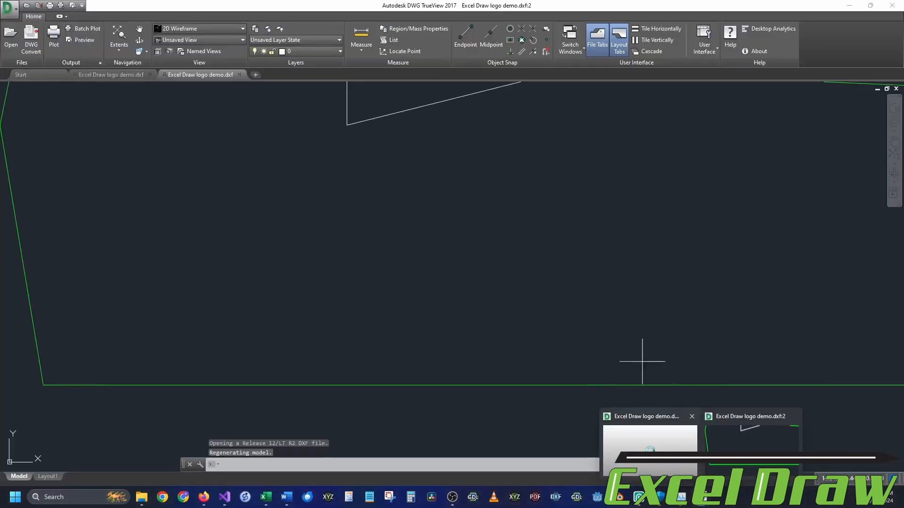
{"action": "middle_click", "coordinate": [606, 307]}
{"action": "middle_click", "coordinate": [606, 306]}
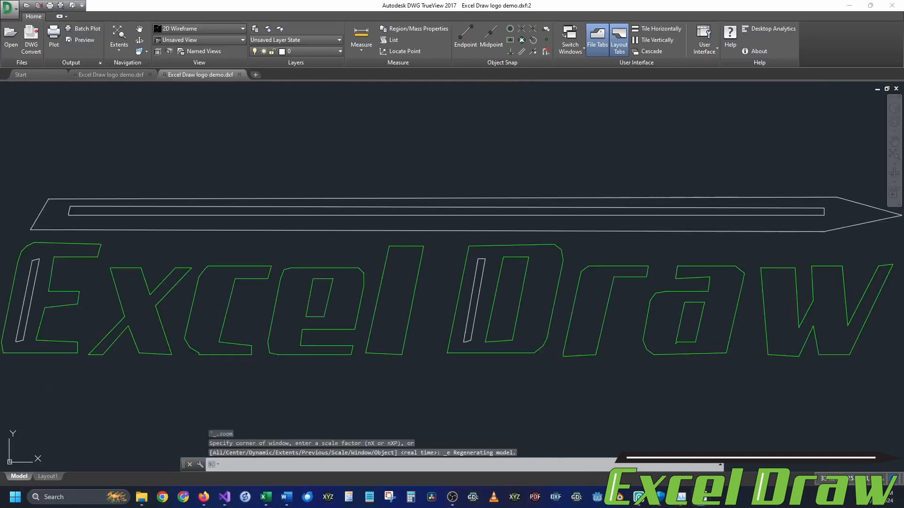
{"action": "scroll", "coordinate": [569, 330], "scroll_direction": "down", "scroll_amount": 2}
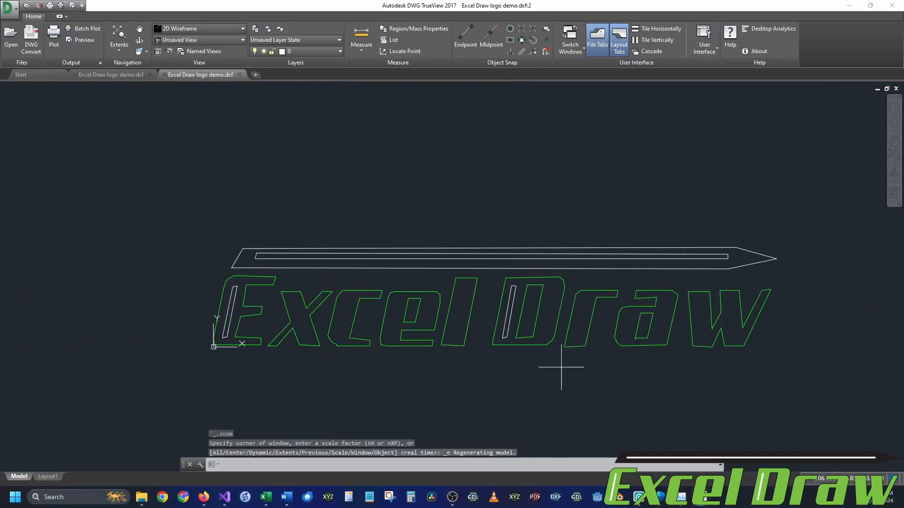
{"action": "left_click", "coordinate": [895, 160]}
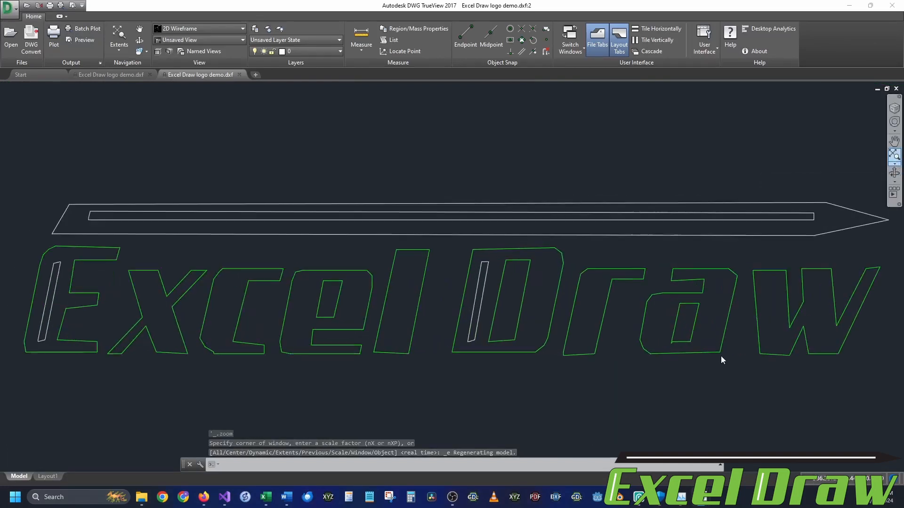
{"action": "left_click_drag", "start_coordinate": [759, 350], "coordinate": [748, 337]}
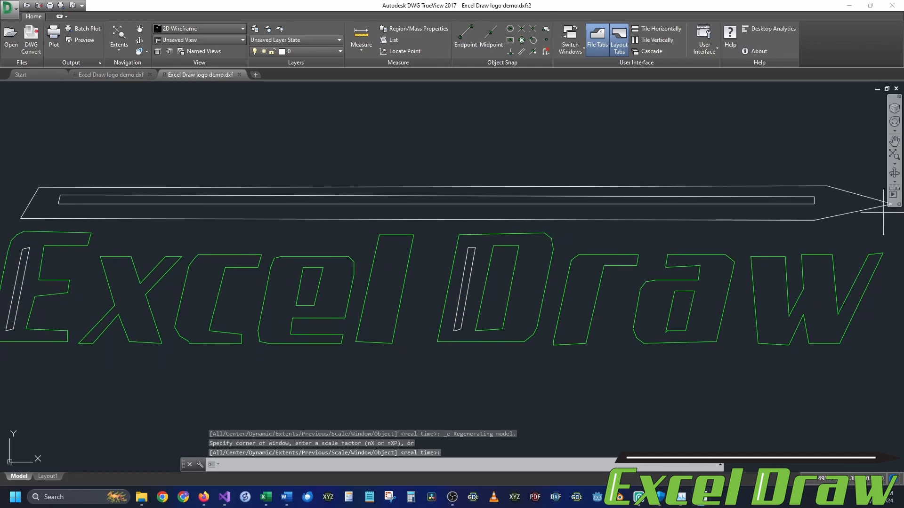
{"action": "left_click", "coordinate": [893, 174]}
{"action": "mouse_move", "coordinate": [846, 239]}
{"action": "left_mouse_down"}
{"action": "mouse_move", "coordinate": [756, 346]}
{"action": "mouse_move", "coordinate": [740, 329]}
{"action": "mouse_move", "coordinate": [757, 323]}
{"action": "mouse_move", "coordinate": [503, 293]}
{"action": "mouse_move", "coordinate": [299, 316]}
{"action": "mouse_move", "coordinate": [395, 304]}
{"action": "mouse_move", "coordinate": [329, 277]}
{"action": "mouse_move", "coordinate": [338, 261]}
{"action": "mouse_move", "coordinate": [313, 298]}
{"action": "mouse_move", "coordinate": [290, 305]}
{"action": "mouse_move", "coordinate": [310, 309]}
{"action": "mouse_move", "coordinate": [300, 294]}
{"action": "left_mouse_up"}
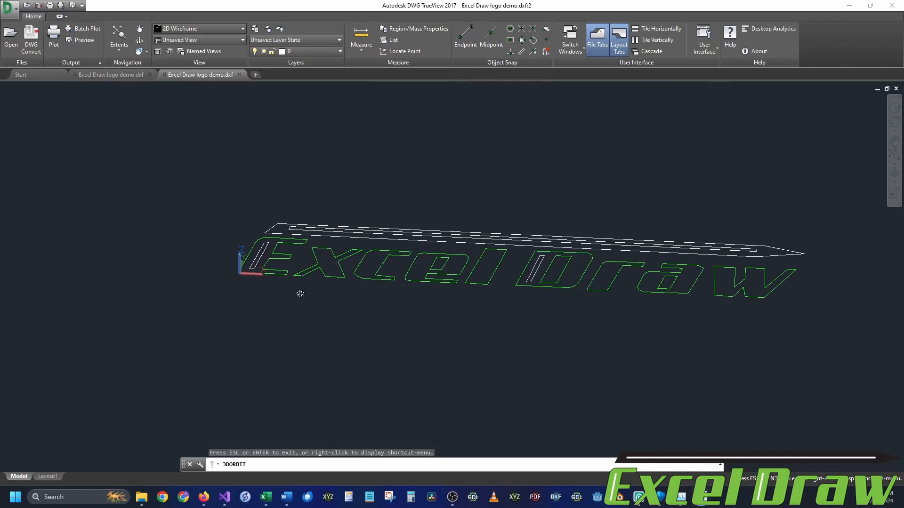